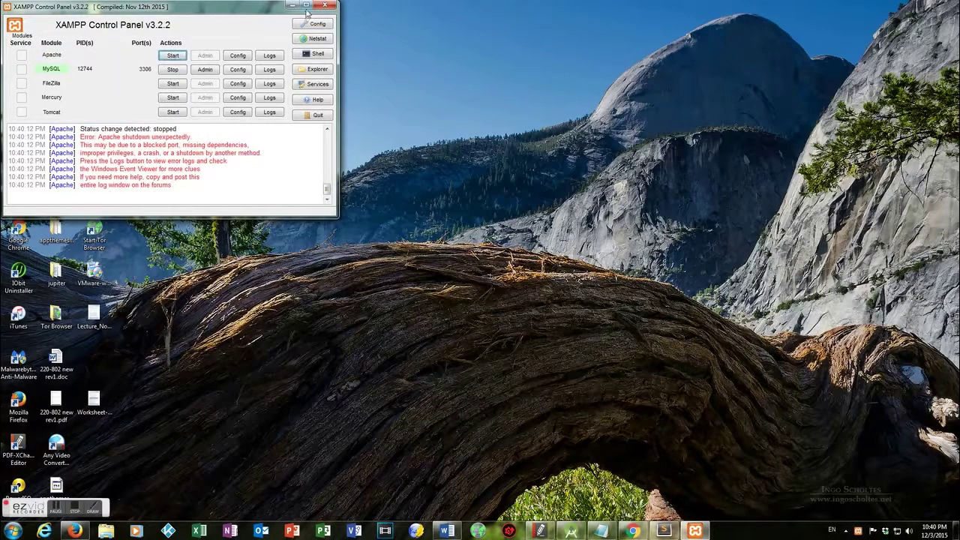
- Open Apache's httpd.conf from the XAMPP Control Panel and change the port in both Listen entries to 81
click(245, 55)
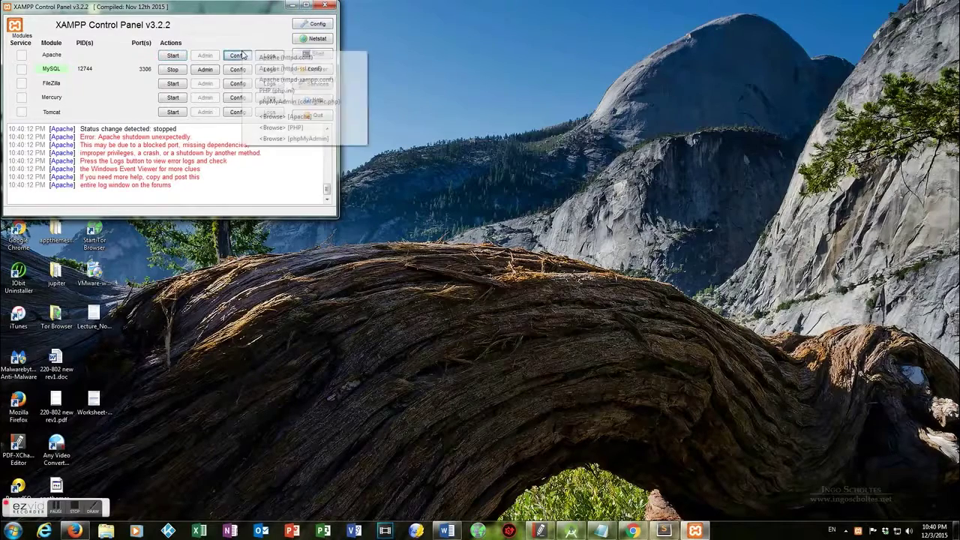
click(285, 58)
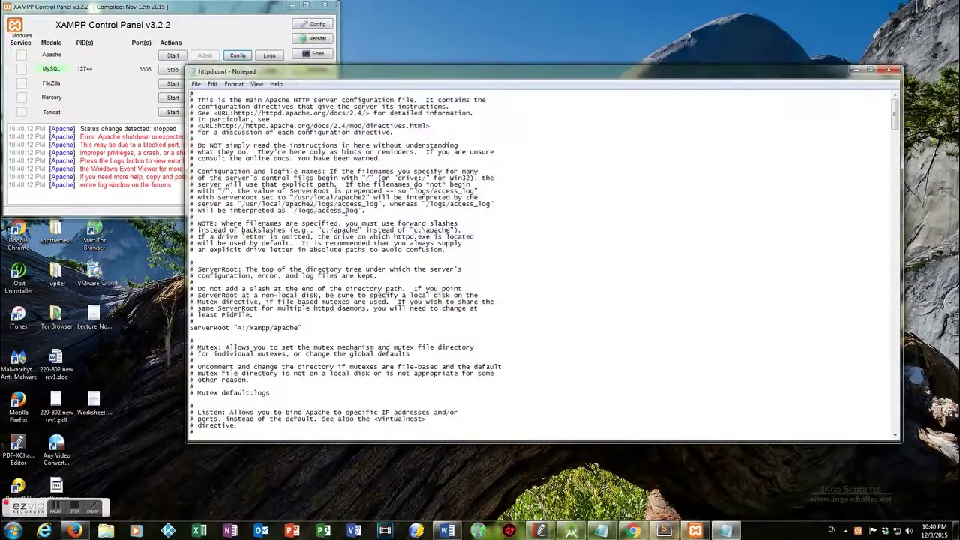
scroll(340, 237, down, 4)
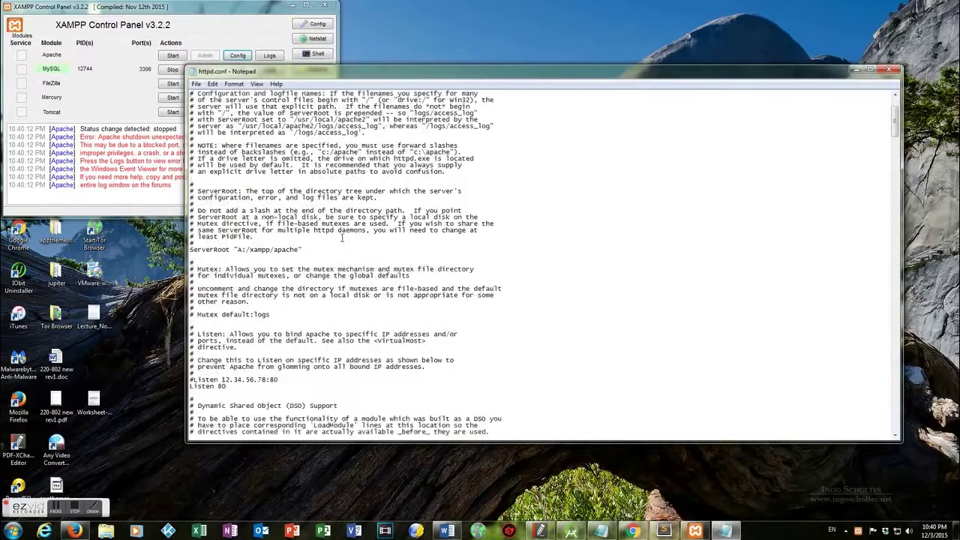
drag(757, 81, 746, 17)
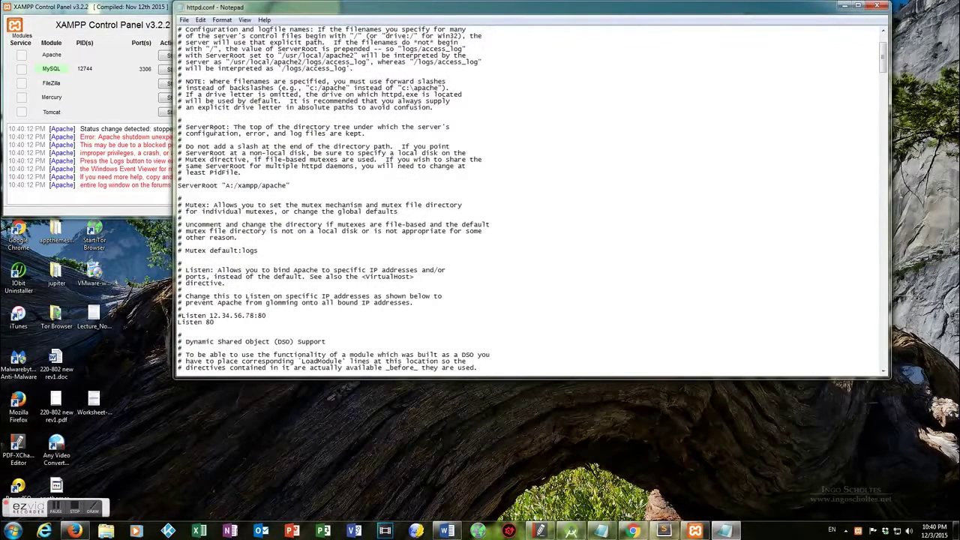
scroll(384, 171, down, 4)
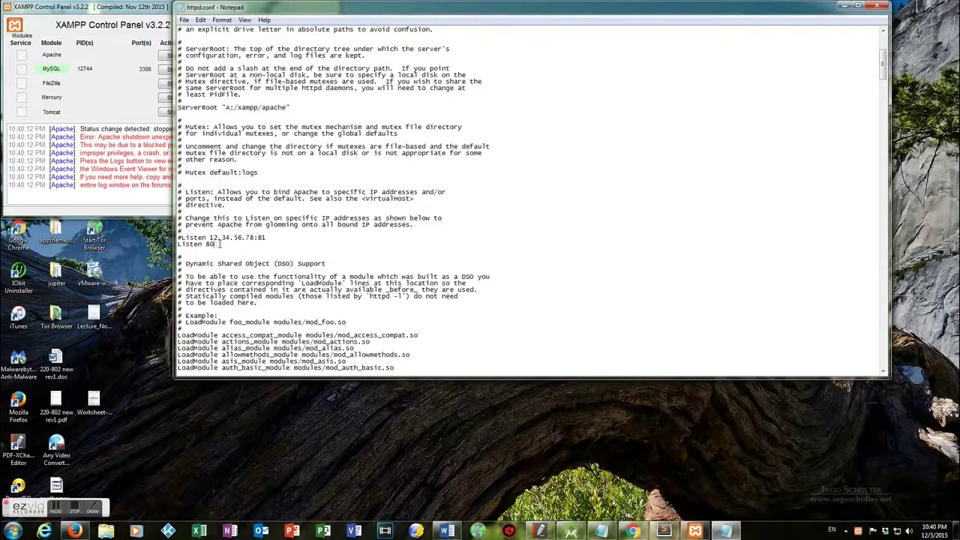
text(1)
- Set the ServerName entry to localhost:81, then close httpd.conf and save the changes
scroll(242, 268, down, 20)
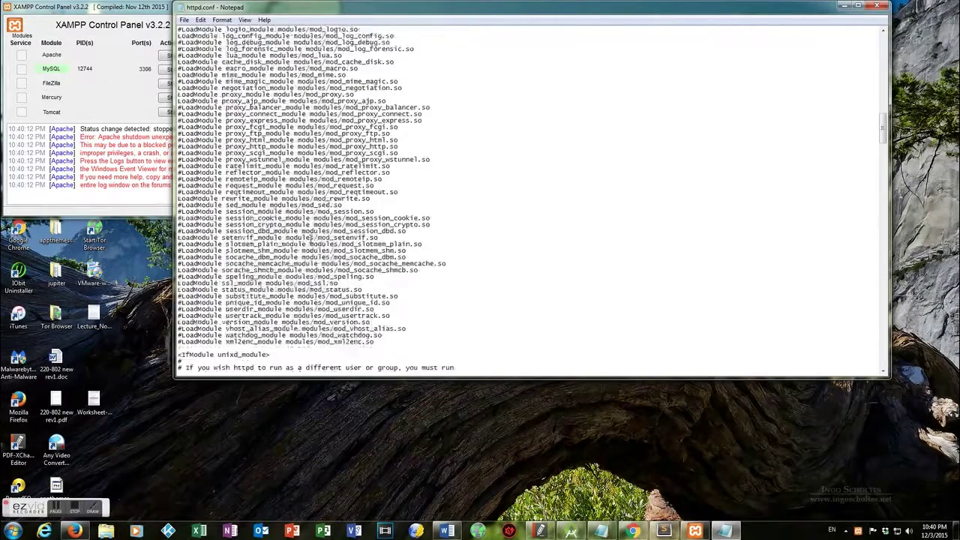
scroll(314, 257, down, 9)
scroll(315, 257, down, 6)
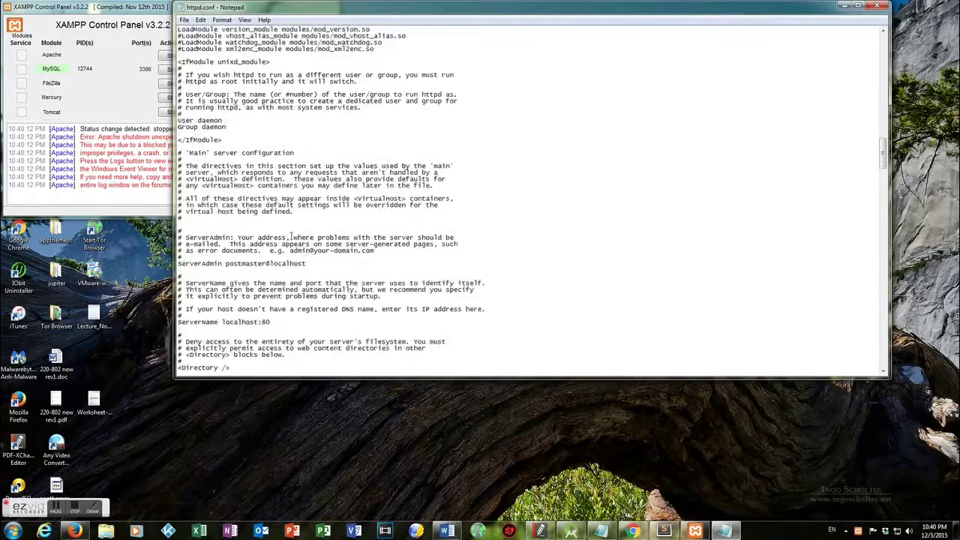
click(274, 322)
key(BackSpace)
text(1)
scroll(330, 280, down, 12)
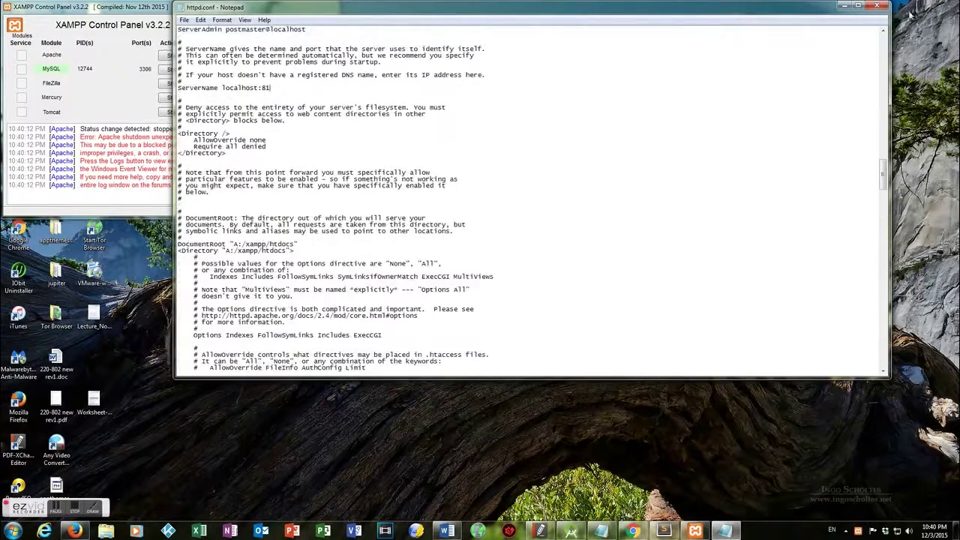
click(883, 6)
click(459, 274)
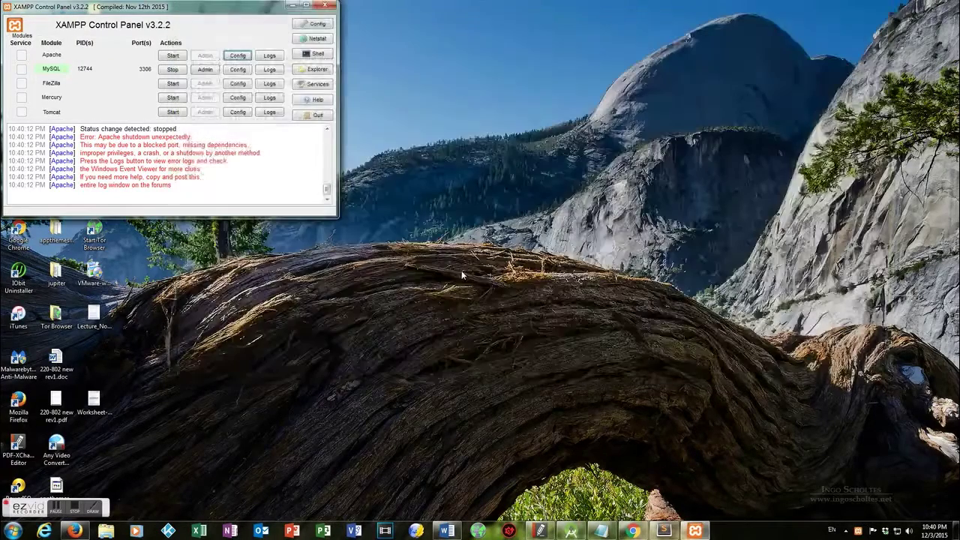
- Quit and relaunch the XAMPP Control Panel, and start the Apache module
click(313, 117)
click(12, 531)
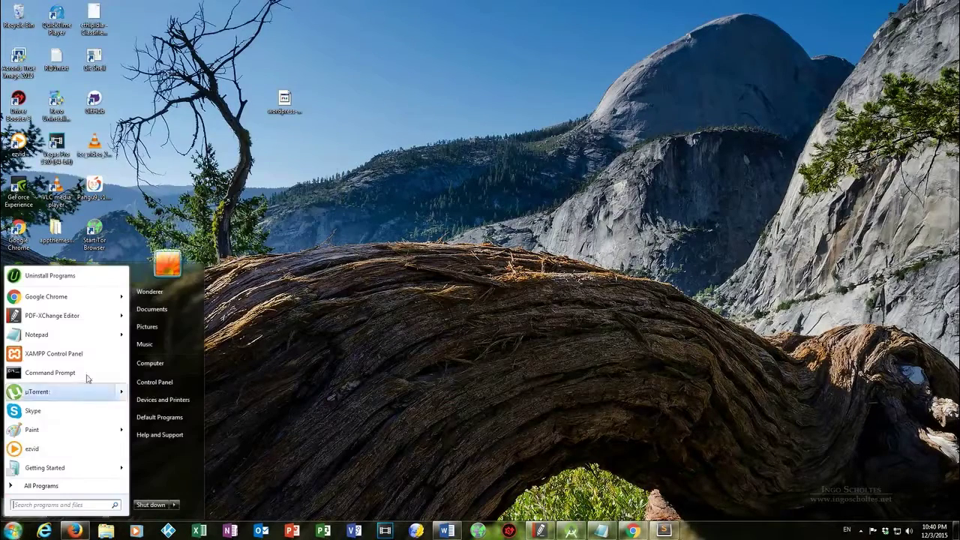
click(52, 353)
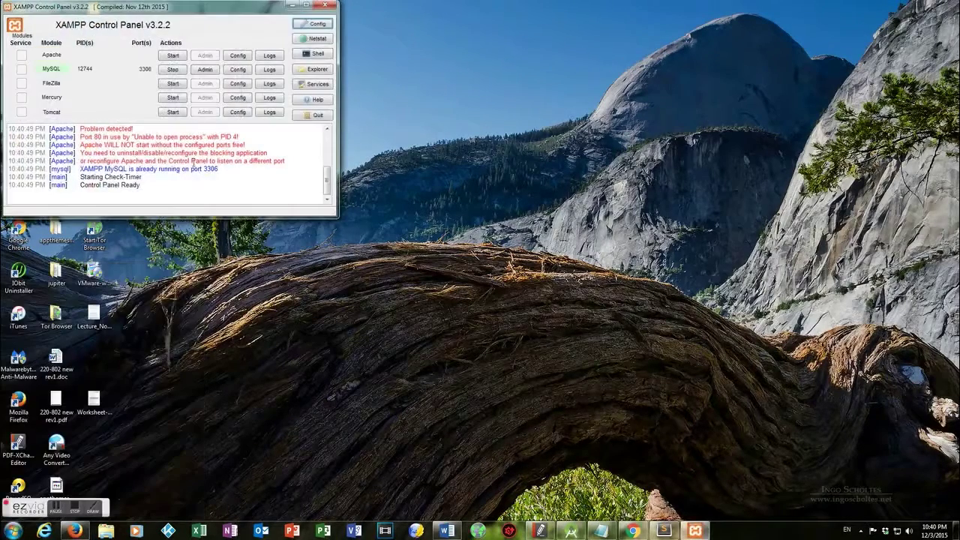
click(171, 57)
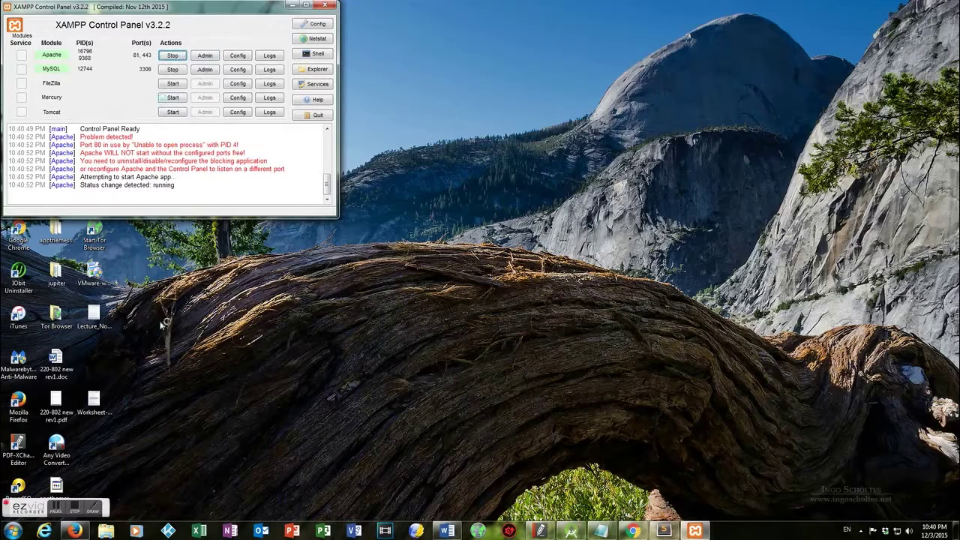
- Switch to Firefox and shorten the address in the open error tab to localhost, then load it
mouse_move(80, 533)
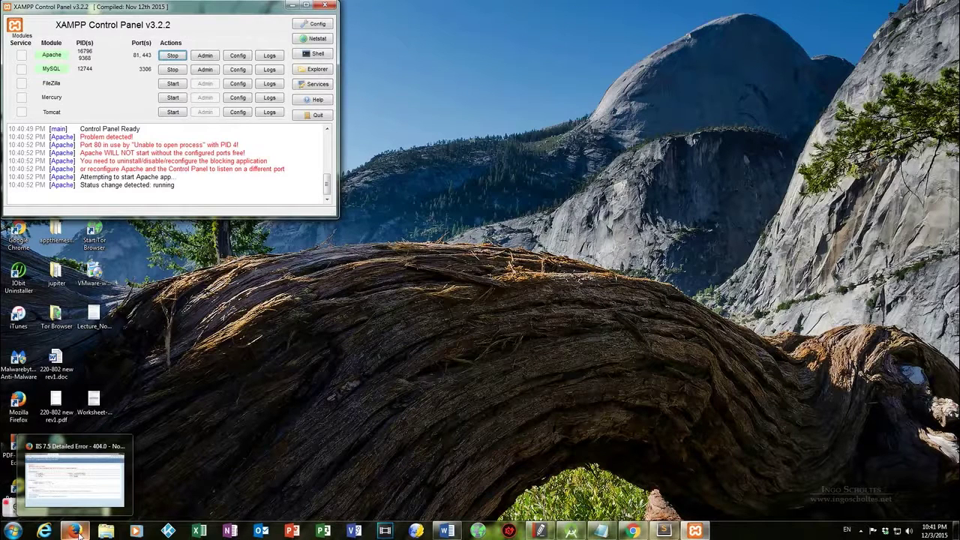
click(80, 534)
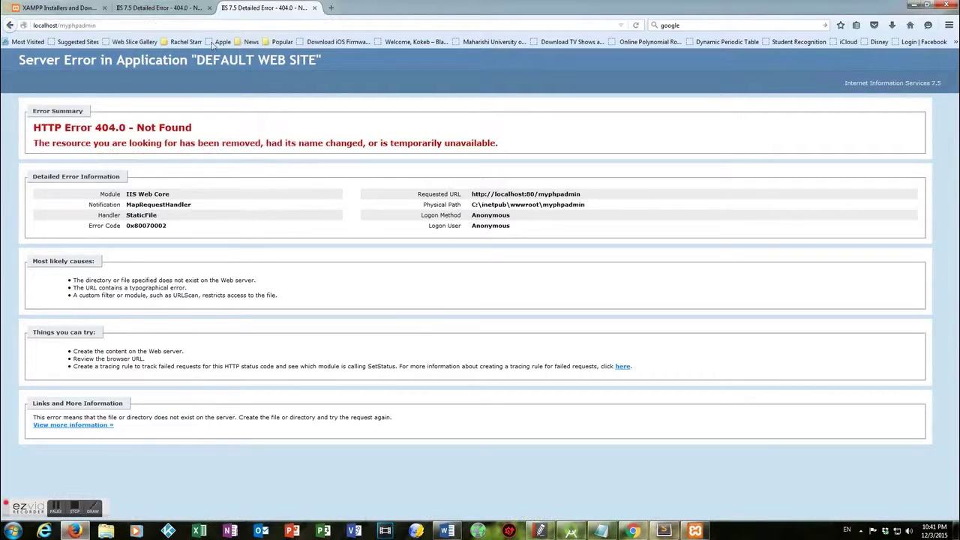
click(212, 23)
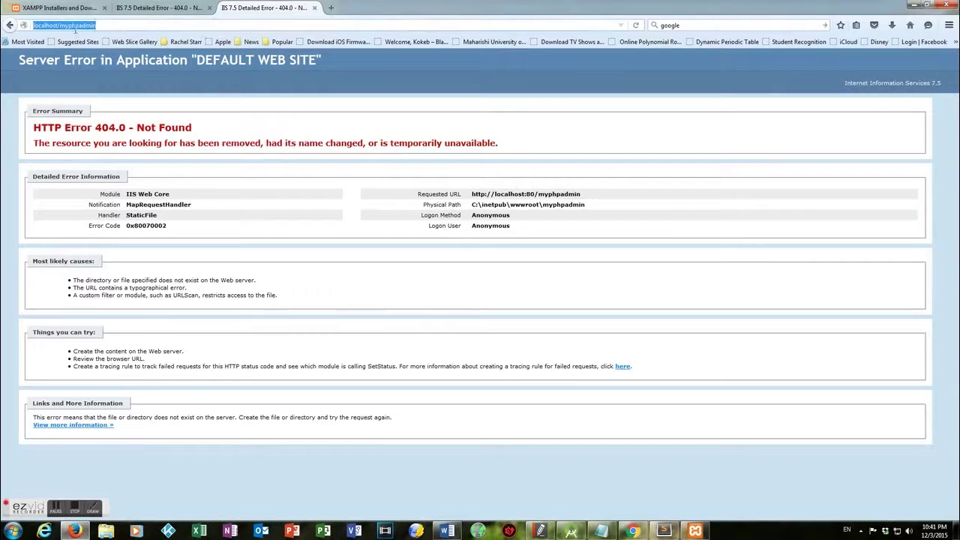
click(99, 24)
drag(96, 25, 57, 25)
key(BackSpace)
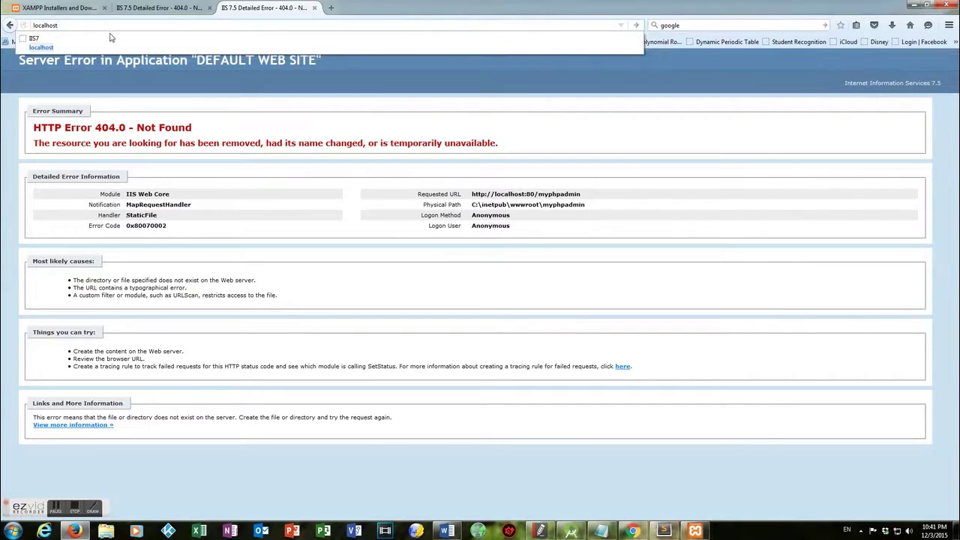
key(Return)
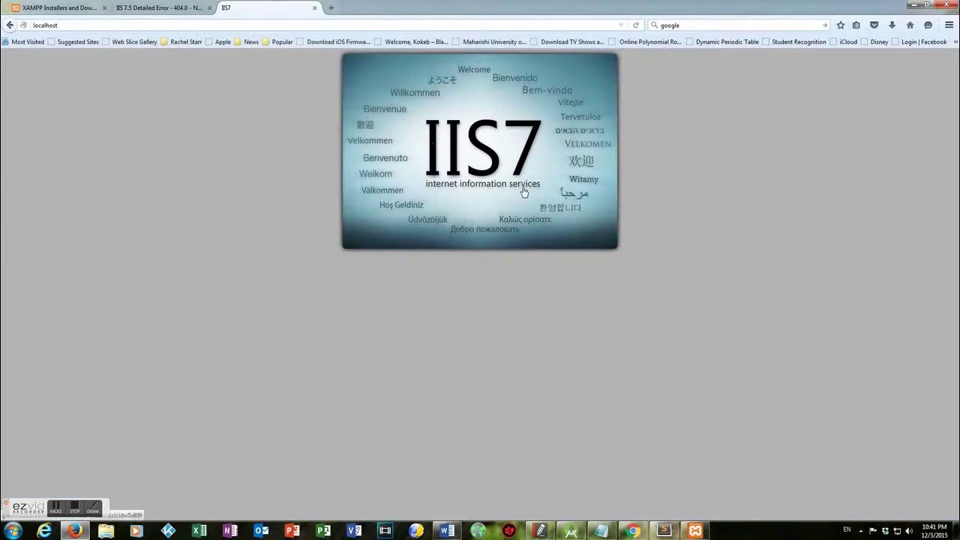
- Load the address localhost/myphpadmin in the same browser tab
click(84, 26)
click(87, 25)
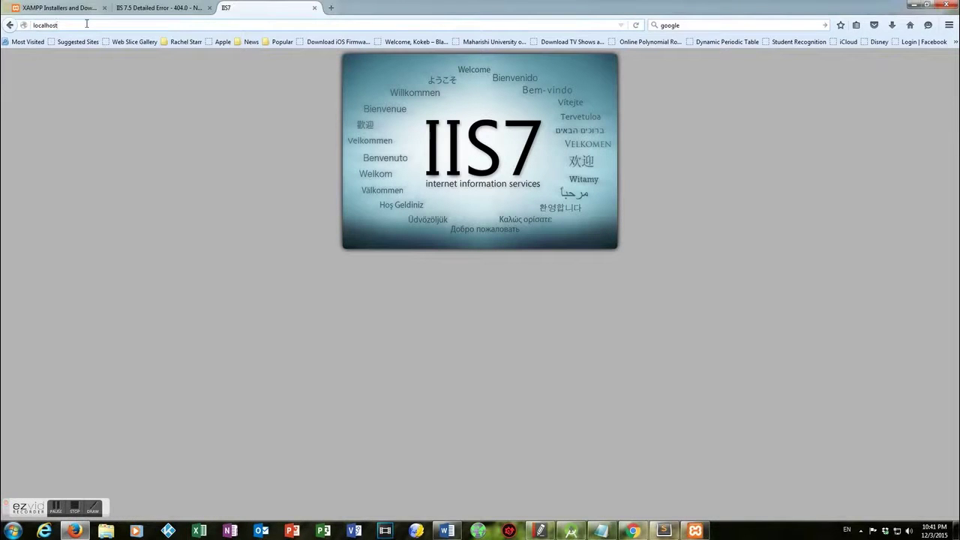
text(/myphpadmin)
key(Return)
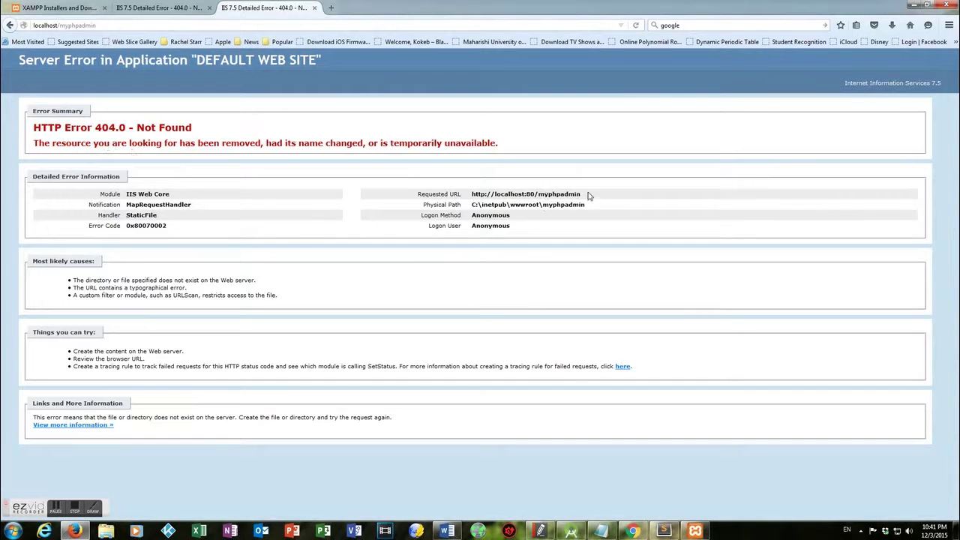
- Enlarge the error page and examine the requested URL and physical path in the detailed error information
drag(584, 194, 471, 194)
click(534, 204)
drag(581, 194, 471, 194)
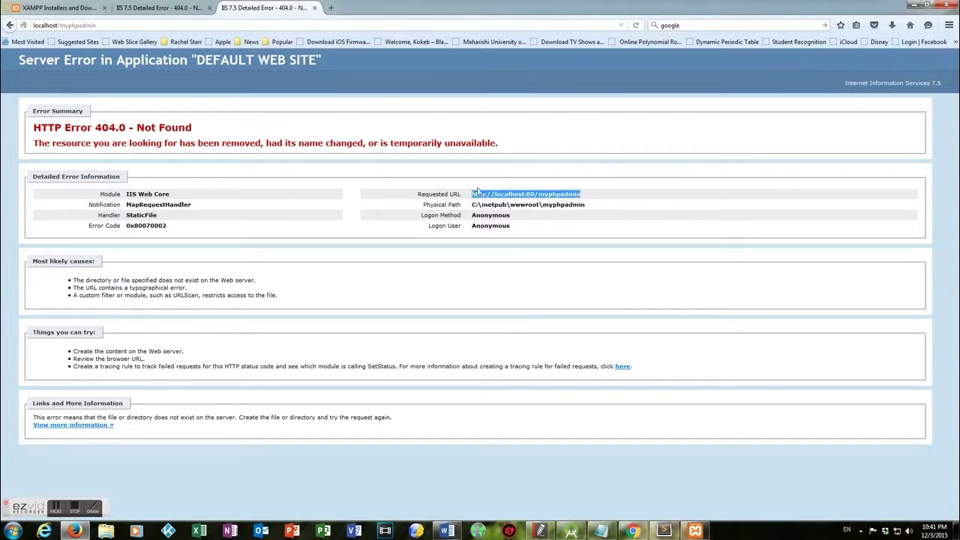
ctrl+scroll(605, 149, up, 6)
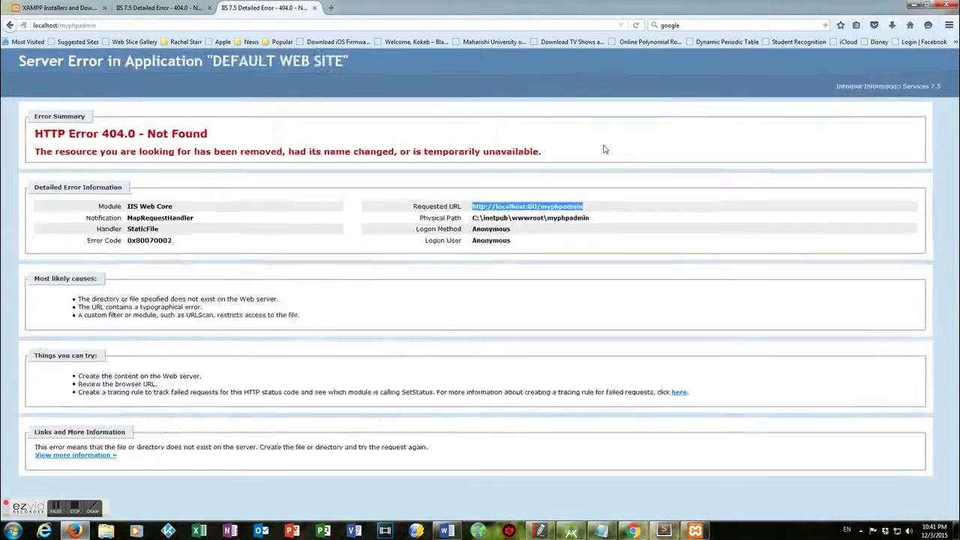
ctrl+scroll(604, 147, up, 2)
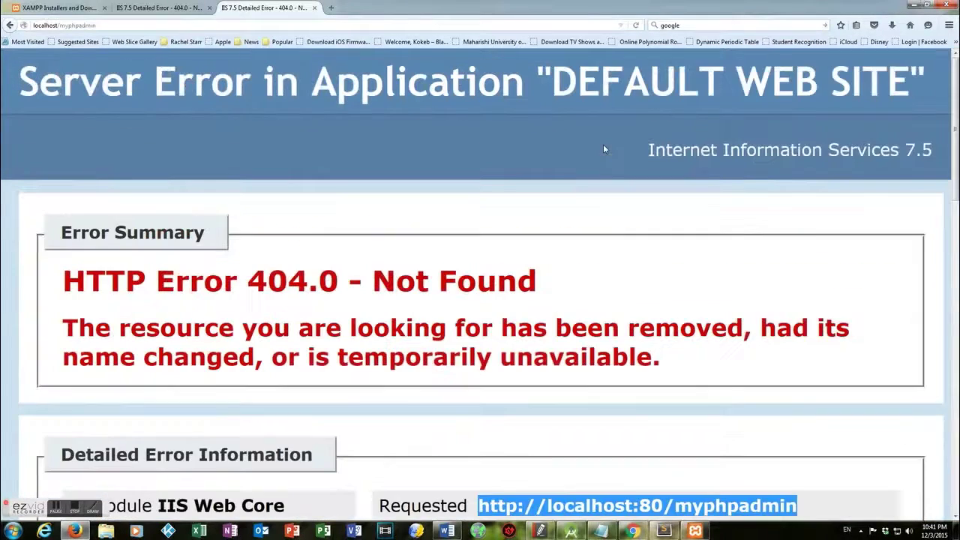
scroll(635, 252, down, 5)
scroll(633, 252, up, 5)
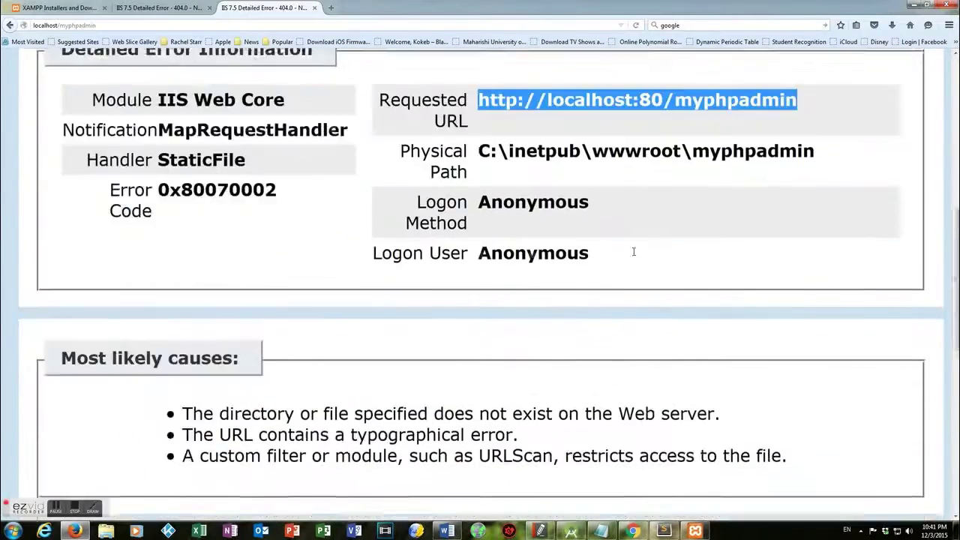
click(727, 154)
drag(798, 152, 472, 163)
click(473, 163)
scroll(473, 199, up, 3)
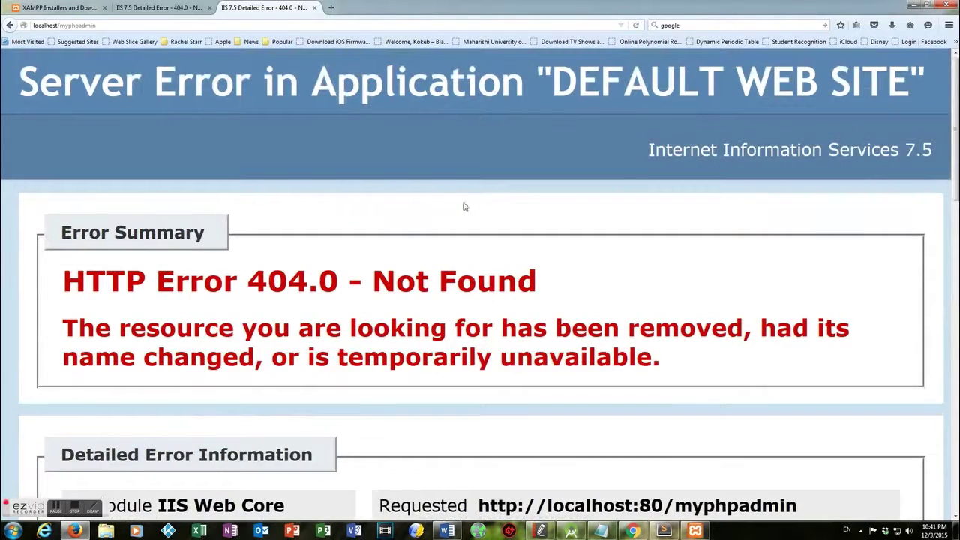
- Read through the rest of the error page, including the most likely causes and the things to try
scroll(165, 283, down, 7)
scroll(175, 274, up, 5)
scroll(176, 275, up, 2)
scroll(376, 296, down, 5)
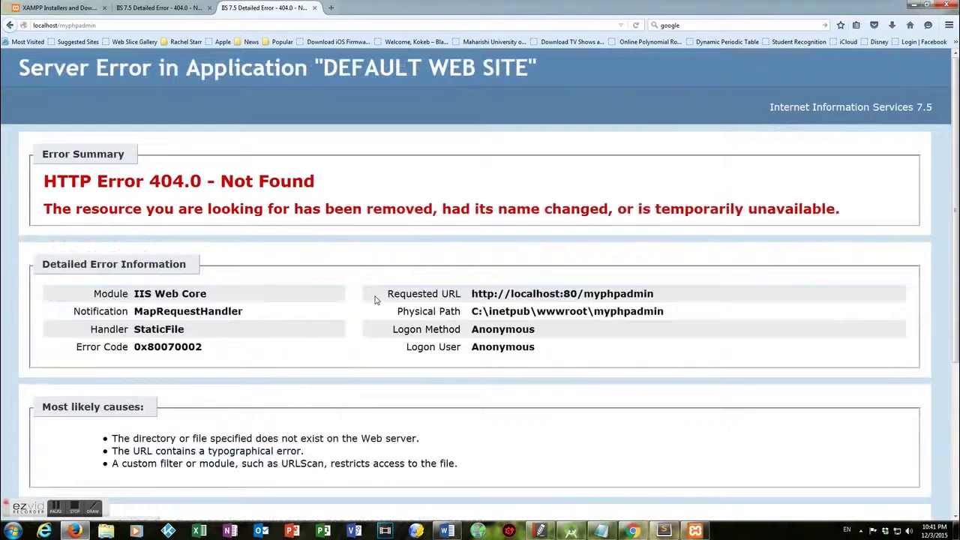
scroll(376, 299, down, 1)
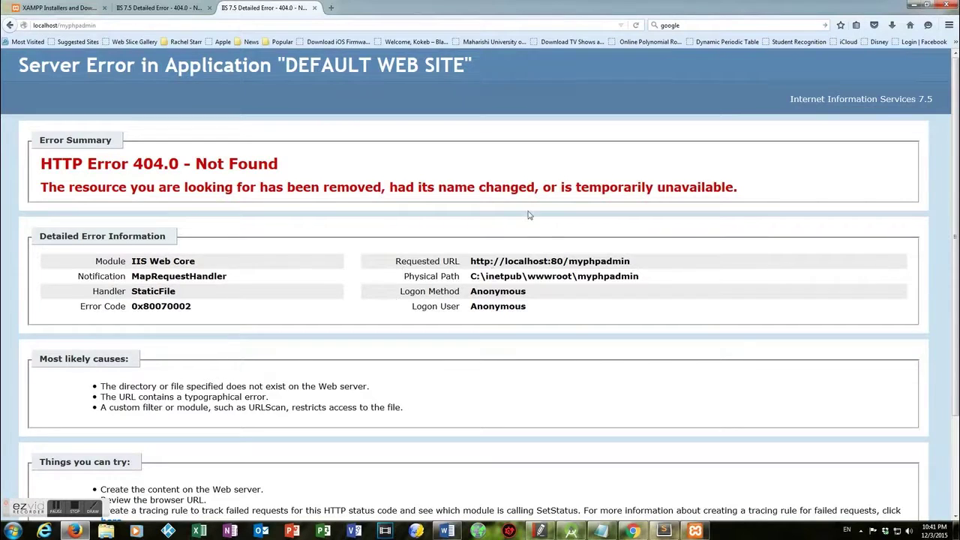
scroll(529, 213, down, 3)
scroll(529, 213, up, 3)
scroll(418, 291, down, 2)
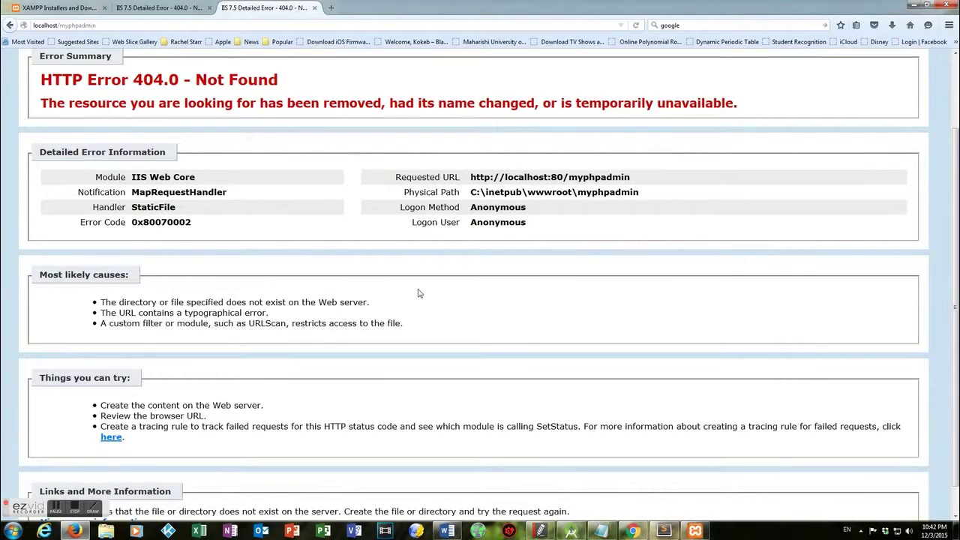
scroll(417, 300, down, 1)
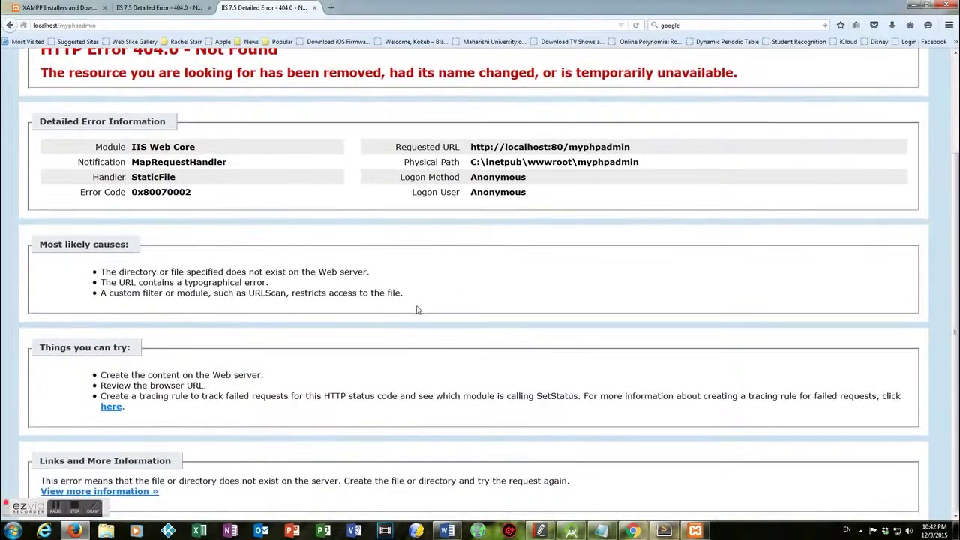
scroll(422, 303, up, 3)
scroll(423, 304, down, 3)
- Return to the XAMPP Control Panel, reopen Apache's httpd.conf and change the port in both Listen entries to 80
click(917, 6)
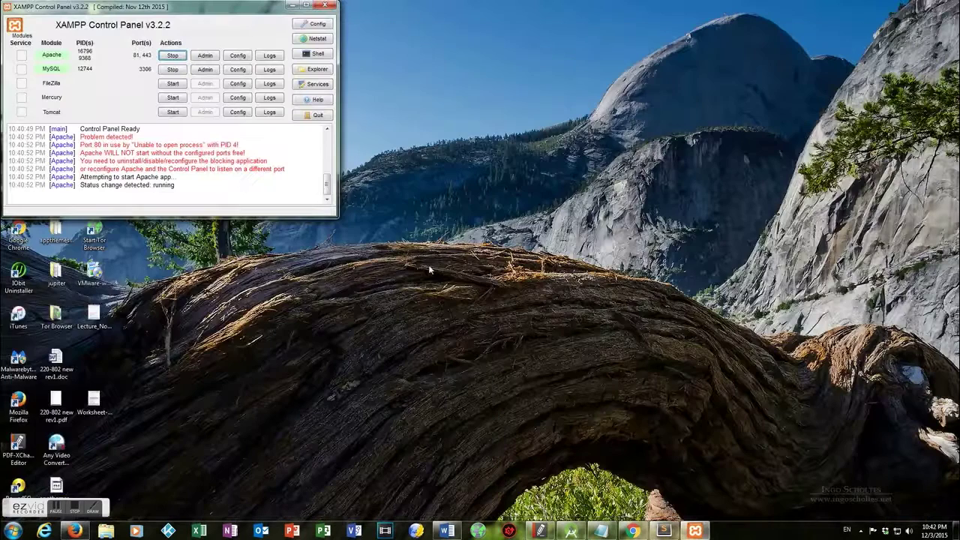
click(238, 56)
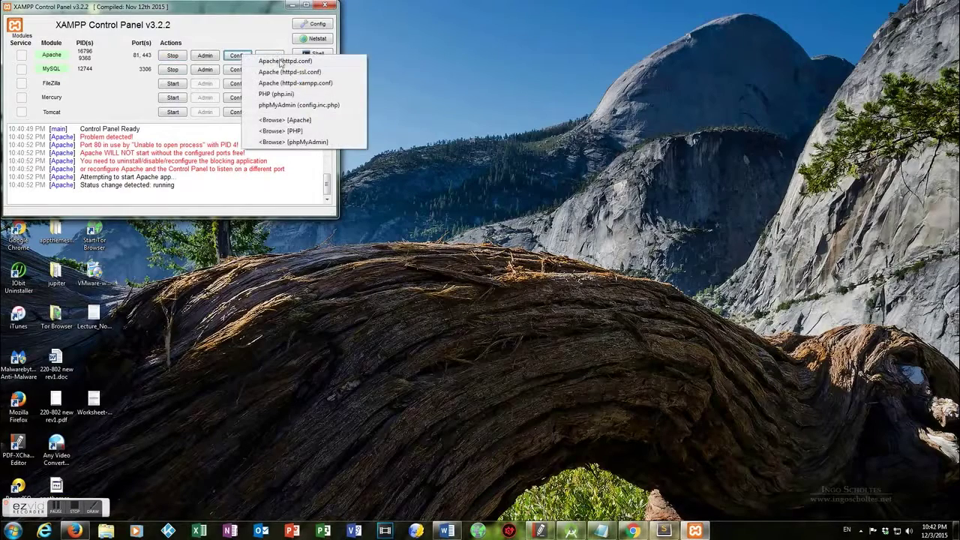
click(282, 61)
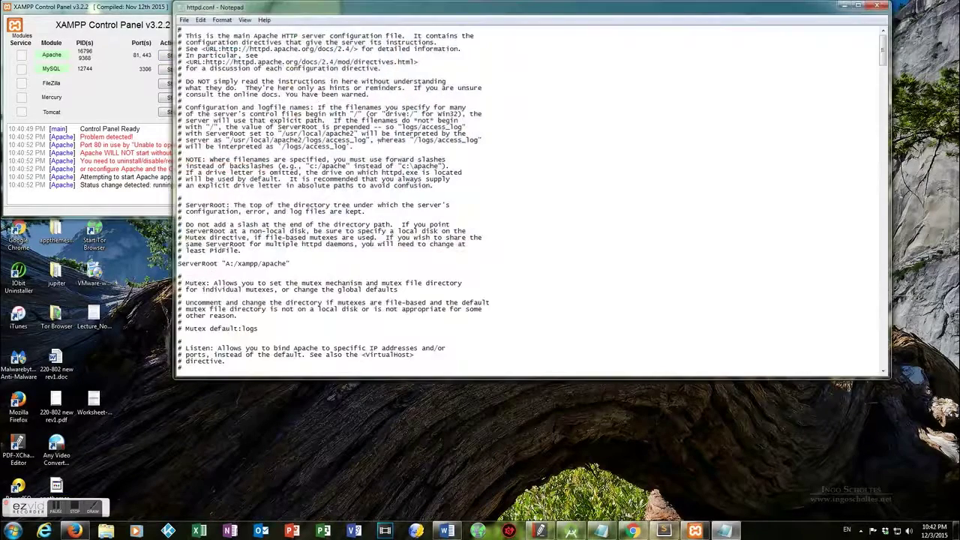
scroll(371, 243, down, 4)
scroll(285, 199, down, 3)
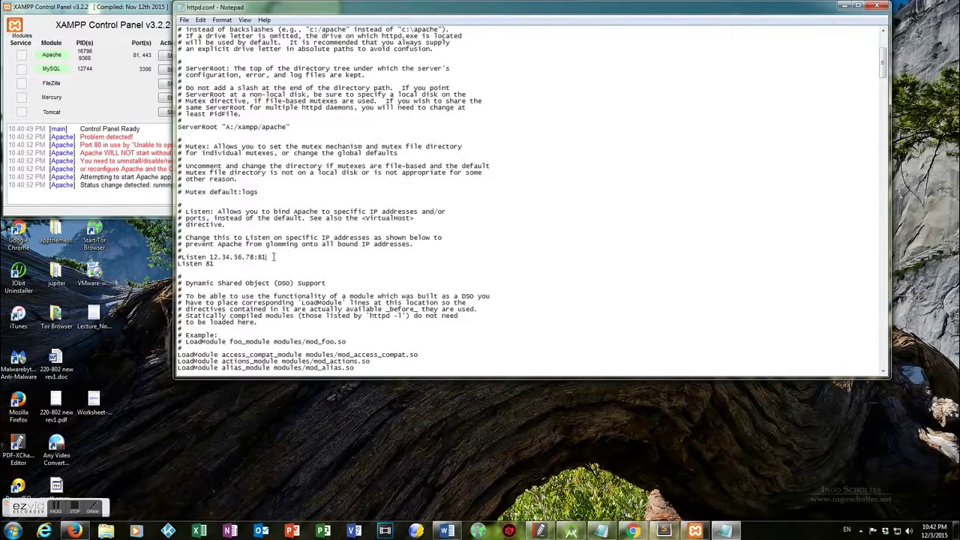
text(0)
click(218, 264)
key(BackSpace)
- Change the ServerName entry in httpd.conf to localhost:80, then save and close the file
scroll(293, 324, down, 20)
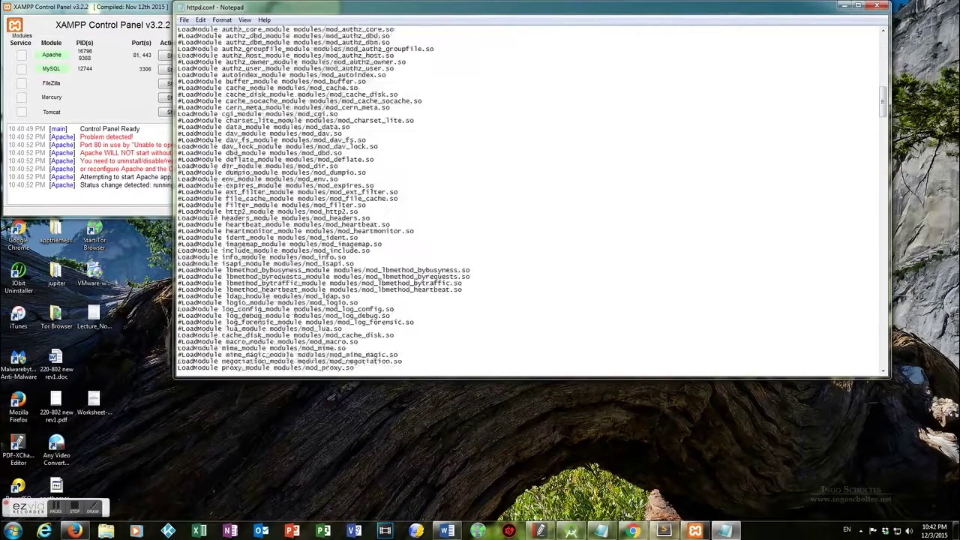
scroll(292, 324, down, 6)
scroll(278, 276, down, 5)
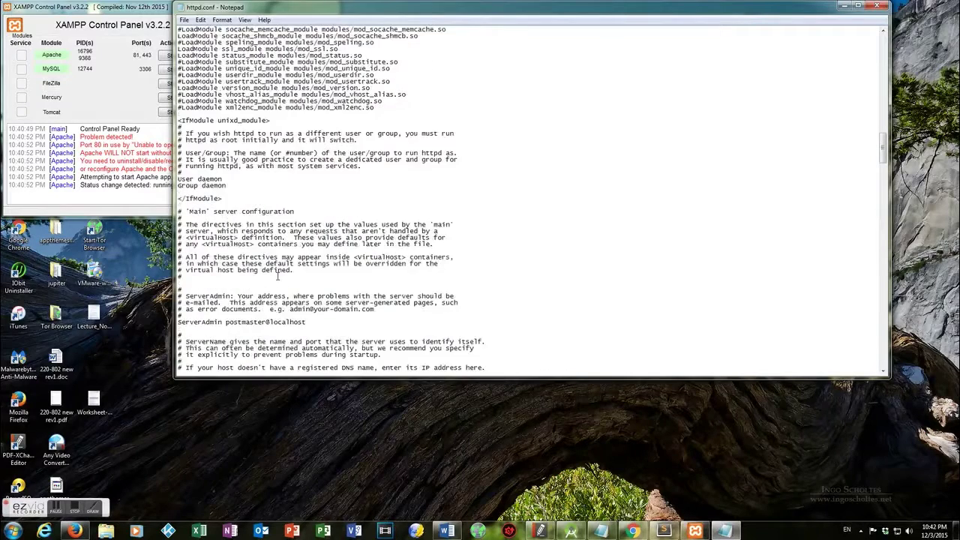
scroll(259, 195, down, 9)
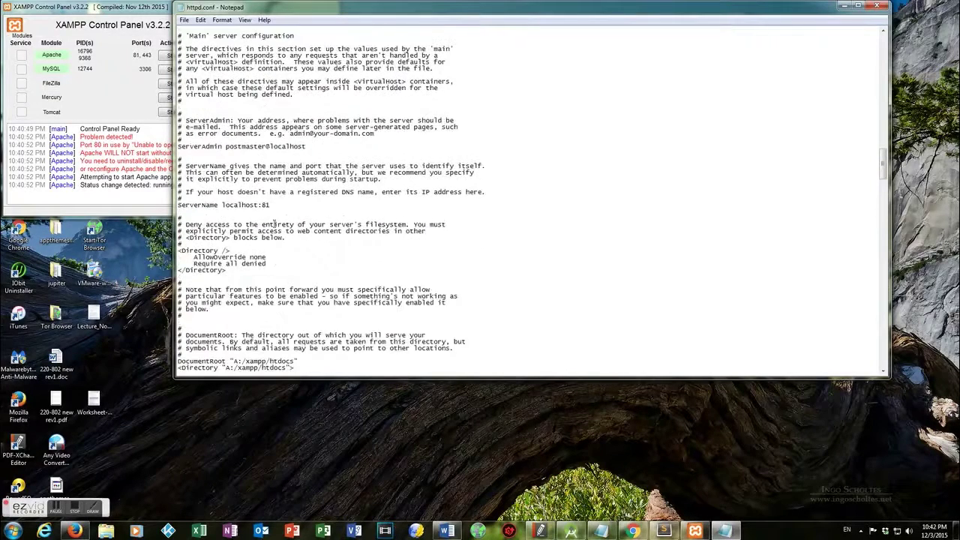
click(276, 206)
click(876, 6)
click(456, 270)
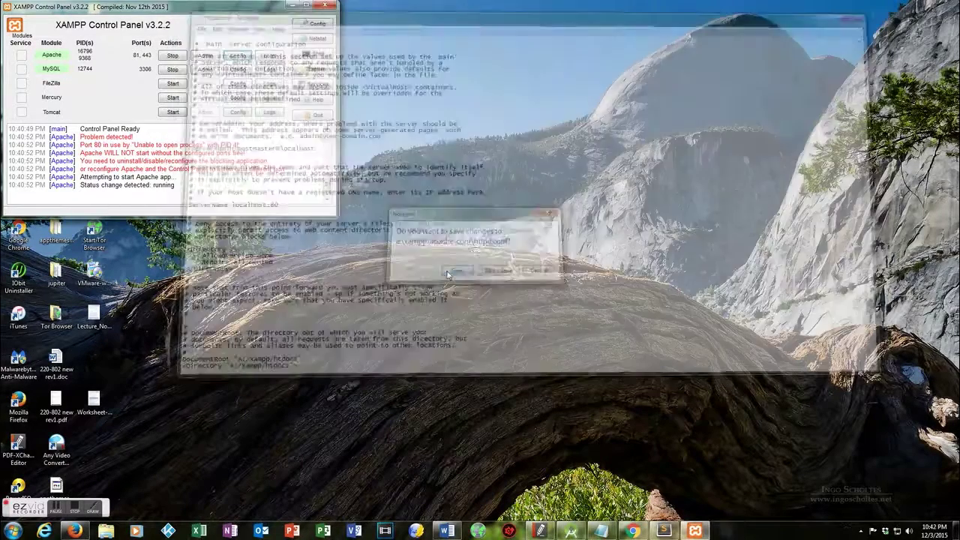
- Quit and relaunch the XAMPP Control Panel, then stop Apache and try to start it again
click(315, 116)
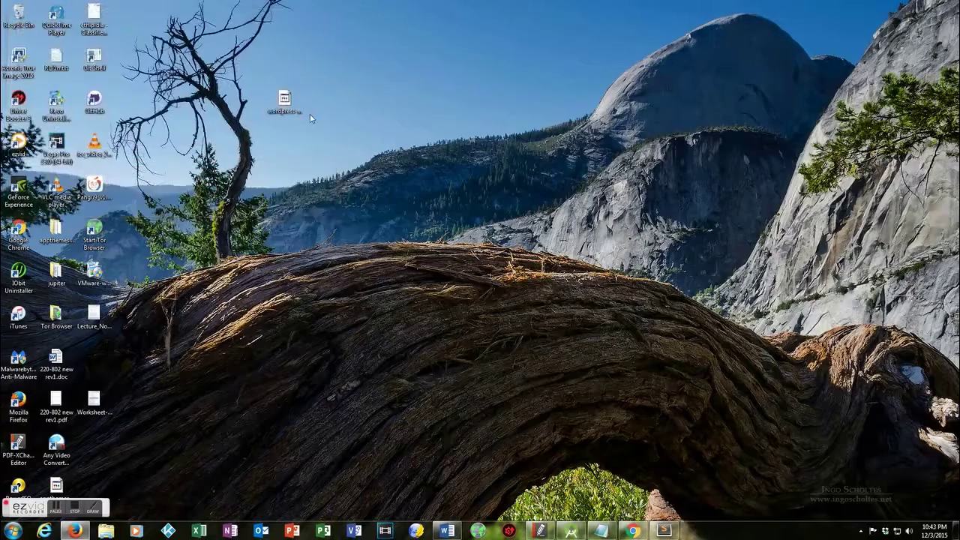
click(14, 531)
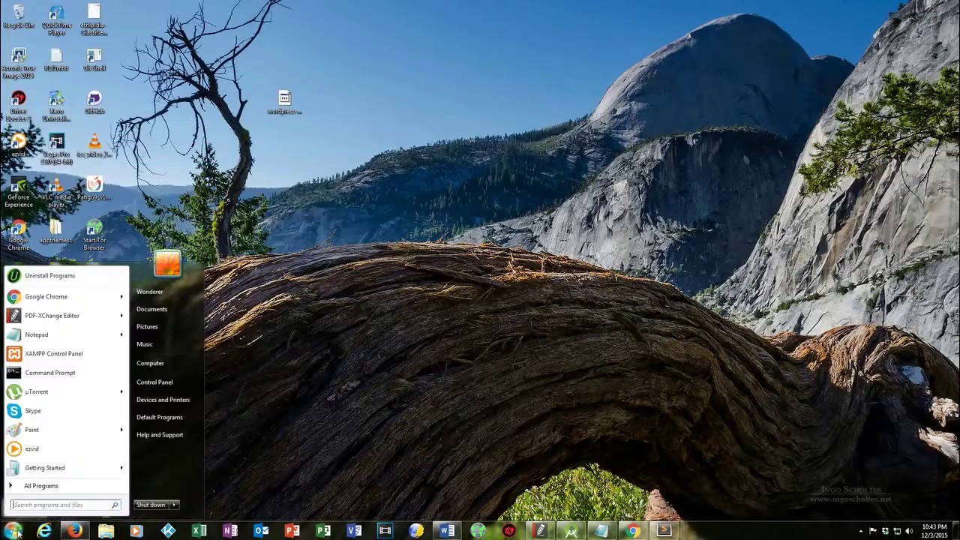
click(52, 354)
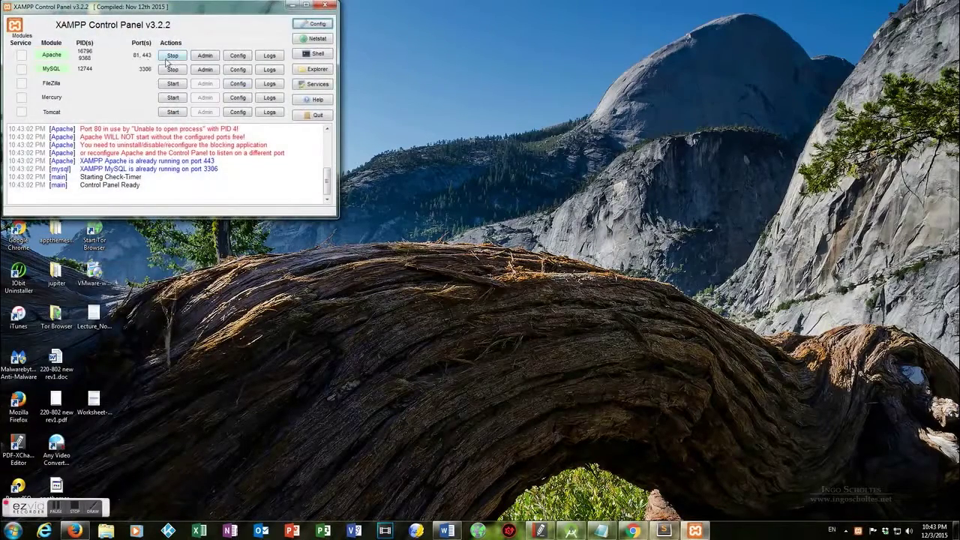
click(173, 57)
click(172, 59)
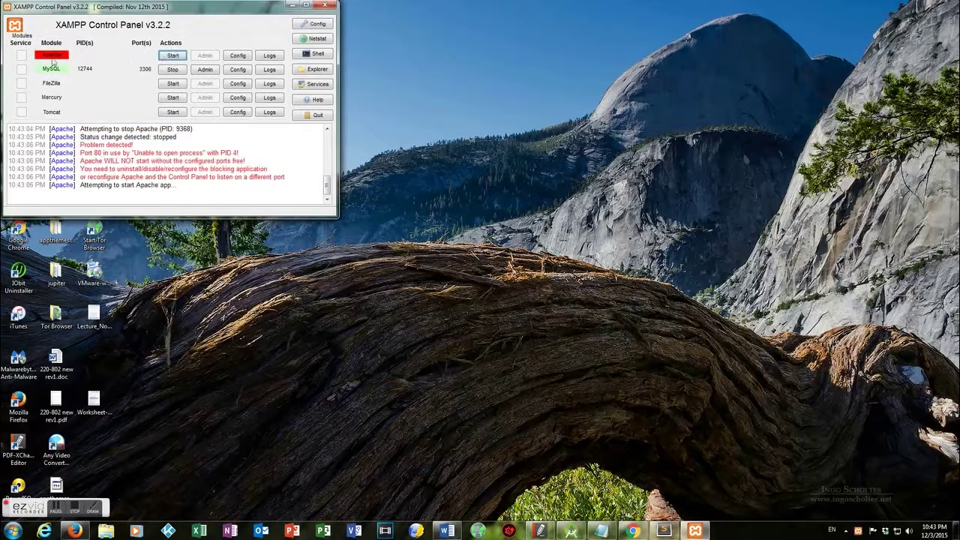
click(173, 57)
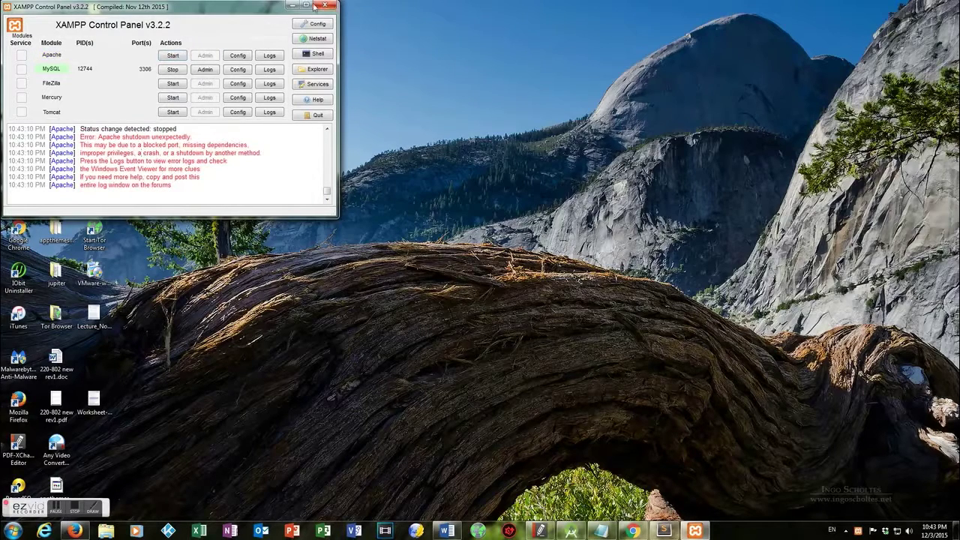
- Open a Command Prompt and run netstat -ao to list the active connections with their process IDs
click(12, 531)
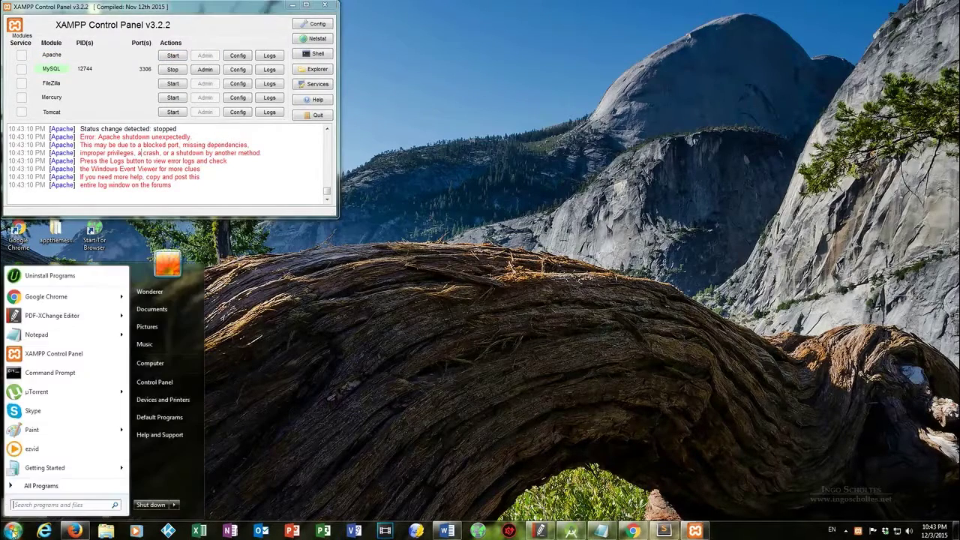
text(cmd)
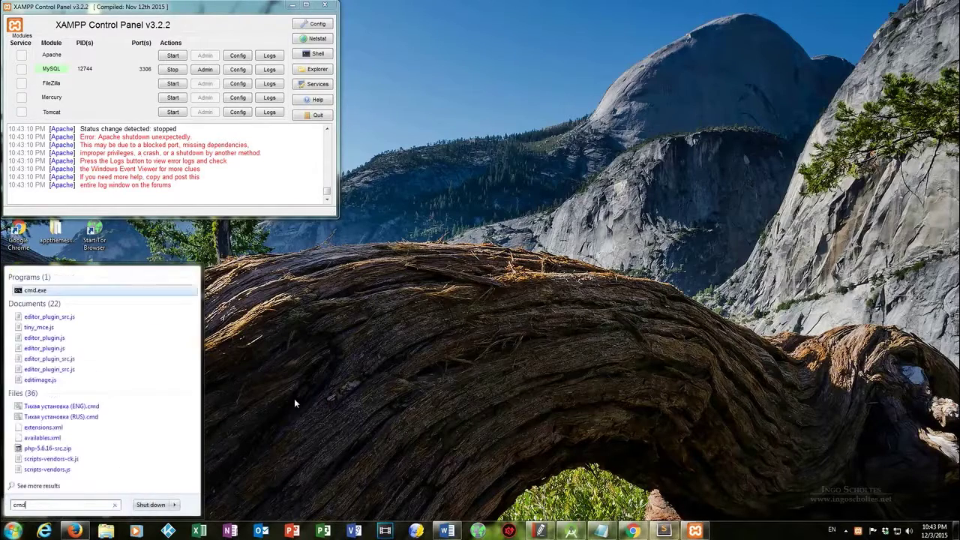
key(Return)
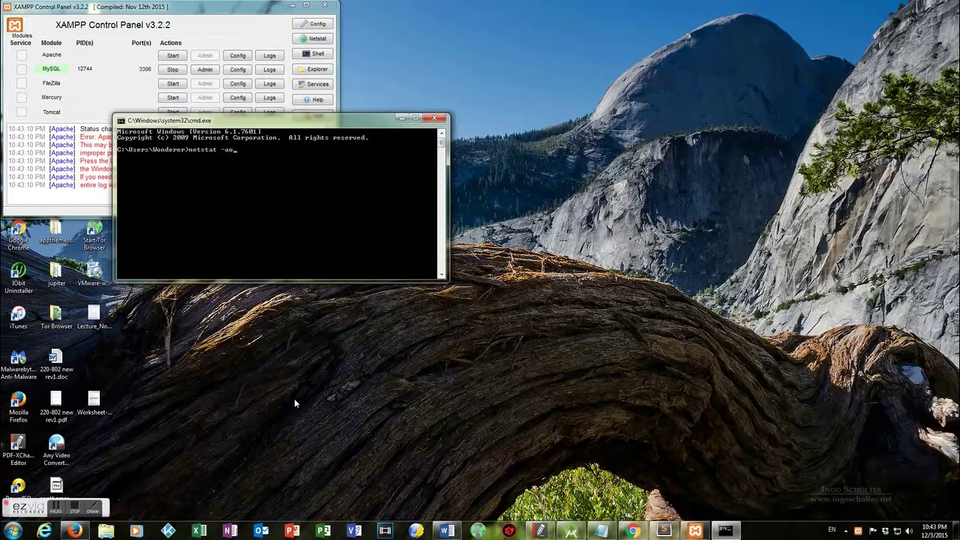
key(Return)
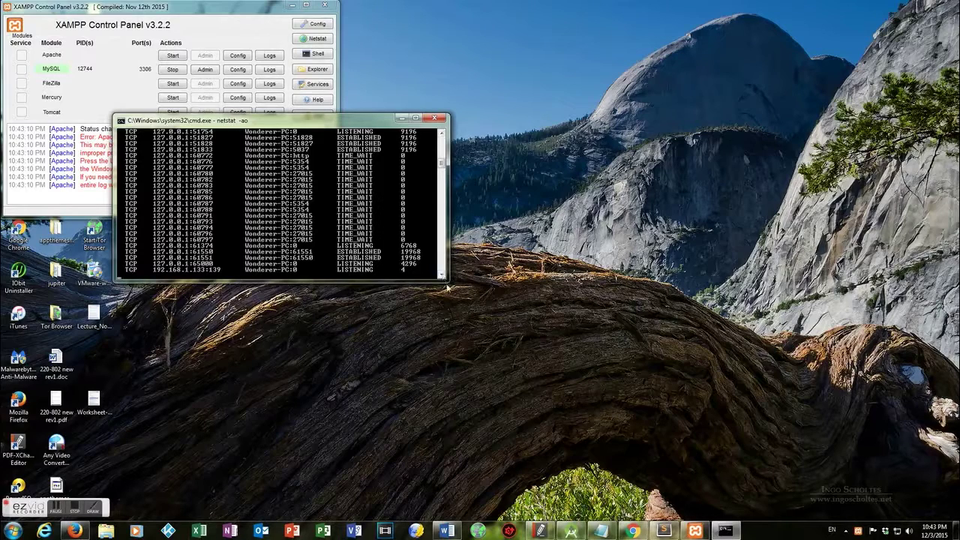
- Enlarge the Command Prompt window and look through the listed connections and their PIDs
drag(448, 282, 504, 461)
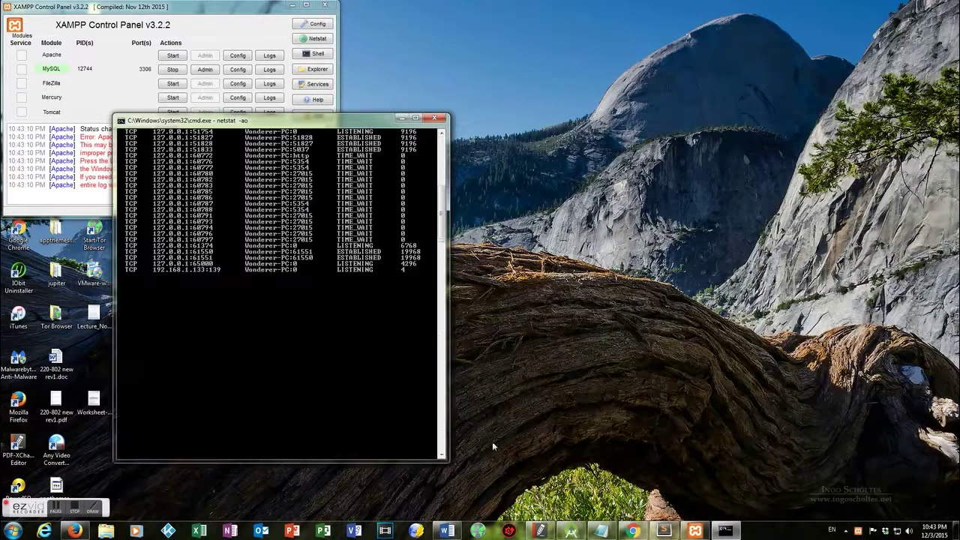
scroll(320, 215, up, 15)
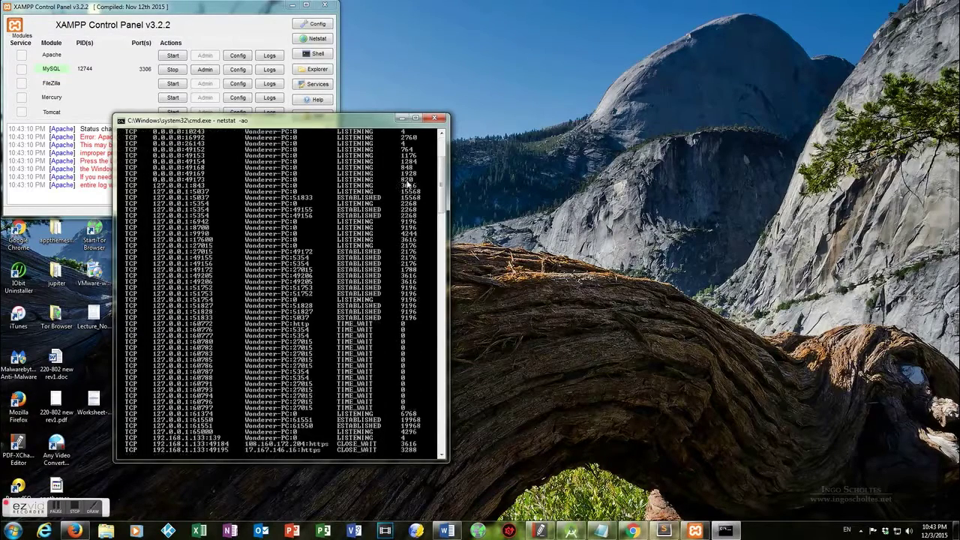
scroll(405, 209, up, 6)
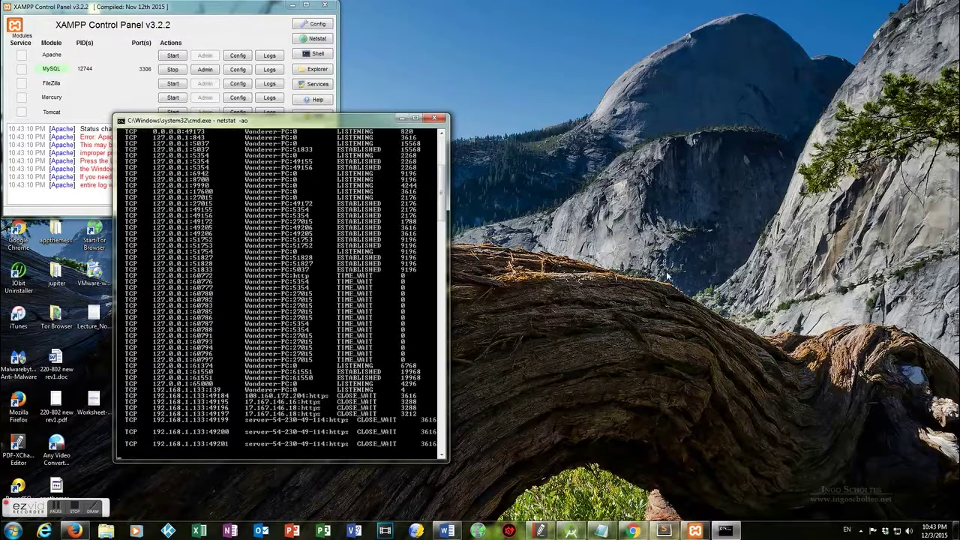
- Open Windows Task Manager and place its window beside the Command Prompt
right_click(760, 537)
click(780, 503)
drag(339, 22, 791, 24)
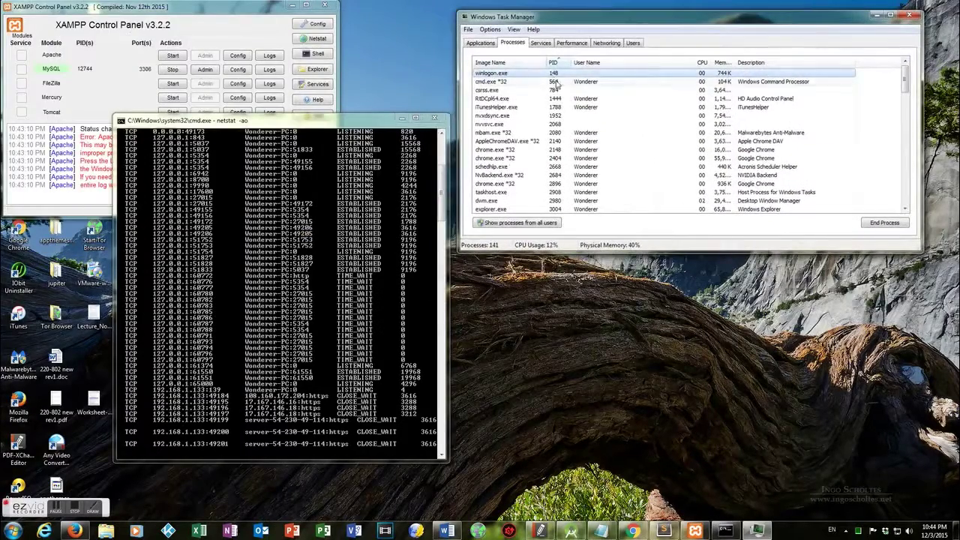
- Remove the PID (Process Identifier) column from Task Manager's process list
click(513, 30)
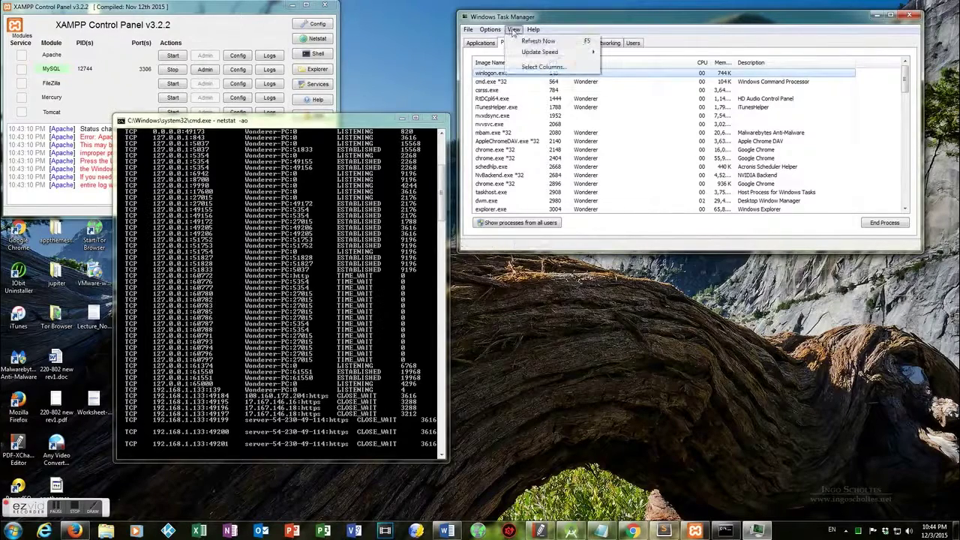
click(528, 68)
click(476, 78)
click(585, 215)
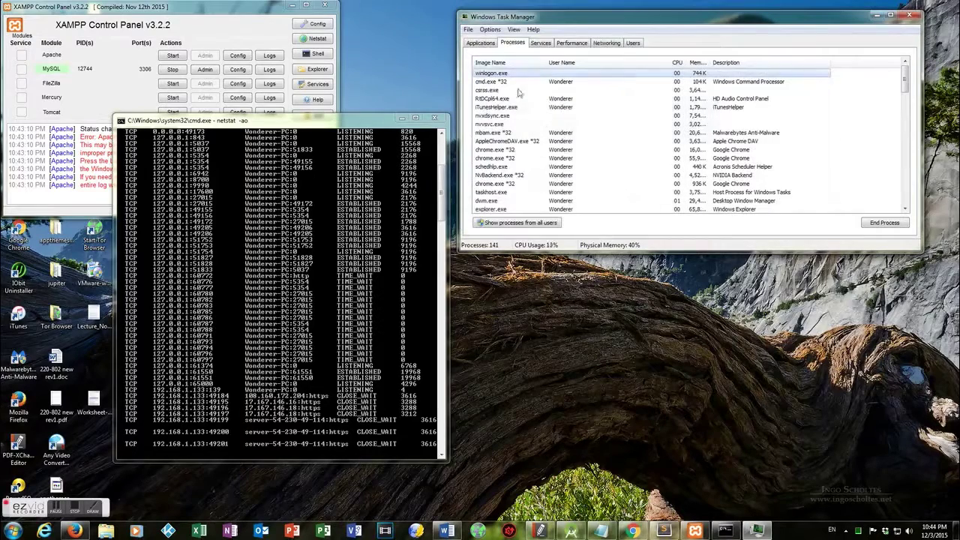
- Enlarge the Task Manager window and move the Command Prompt aside so the two do not overlap
drag(458, 84, 339, 89)
drag(769, 20, 821, 9)
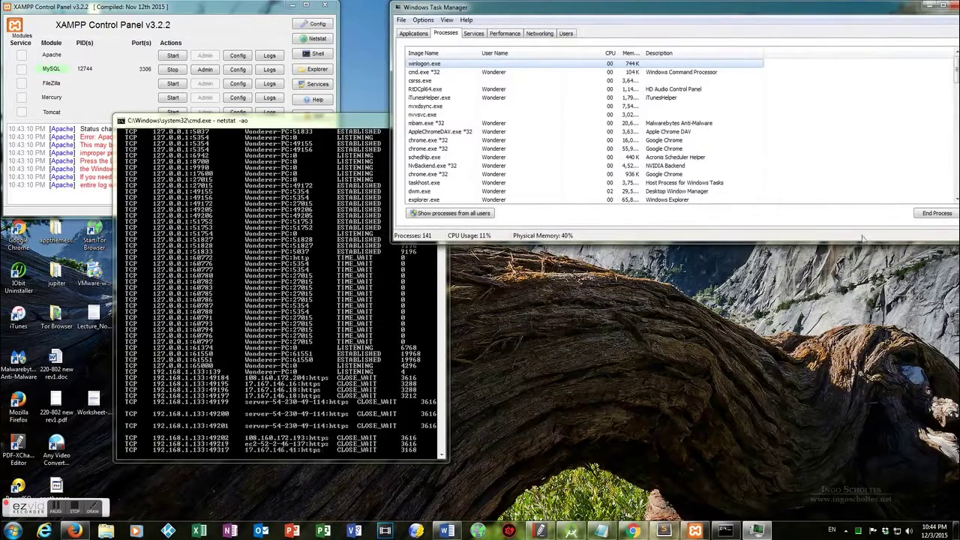
drag(876, 242, 876, 381)
drag(297, 126, 206, 176)
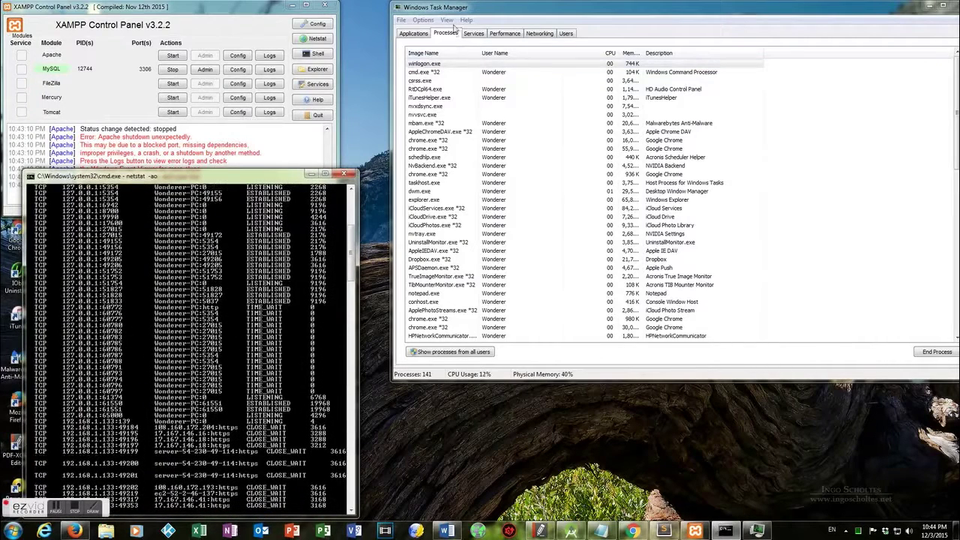
- Show the PID (Process Identifier) column in Task Manager's process list
click(448, 21)
click(471, 63)
click(409, 68)
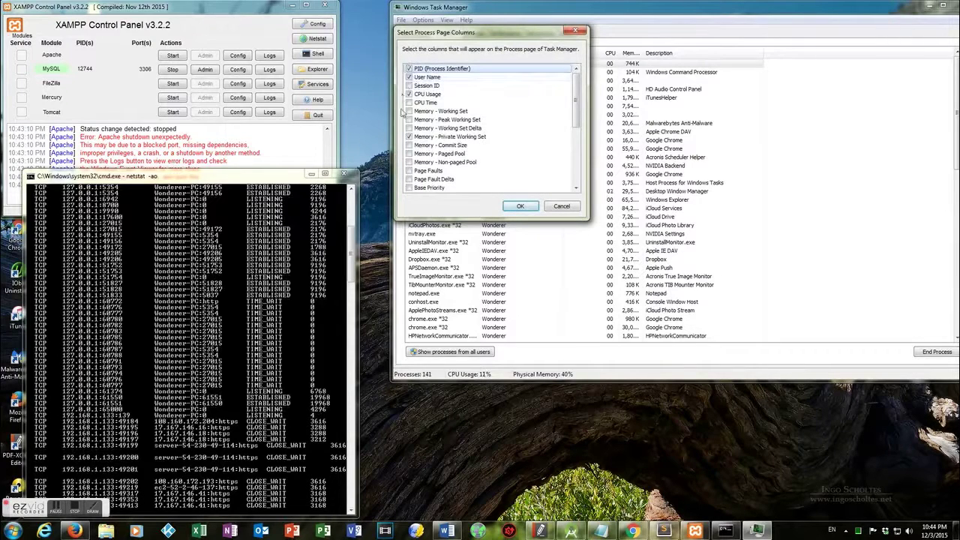
click(528, 207)
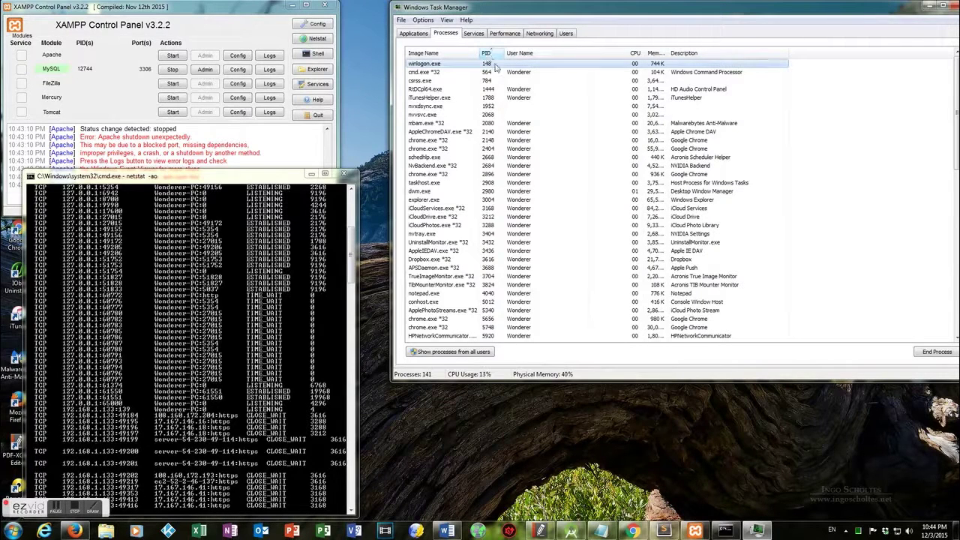
- Sort the processes by PID in ascending order and look through the whole list
click(489, 53)
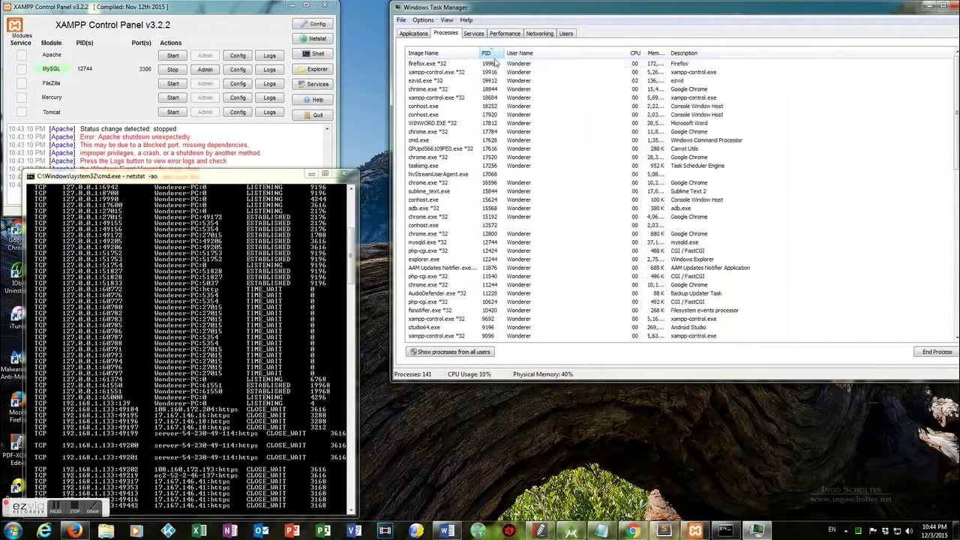
click(489, 53)
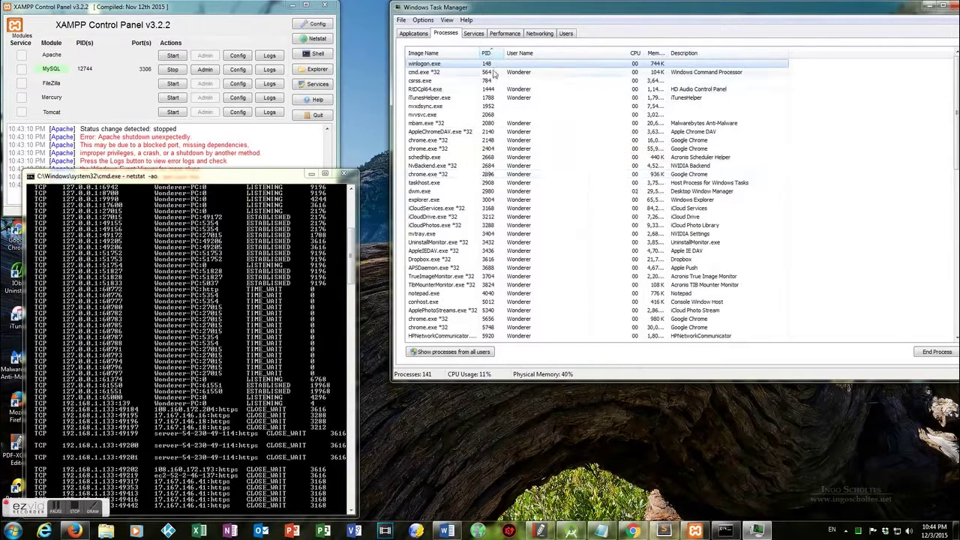
scroll(490, 86, down, 3)
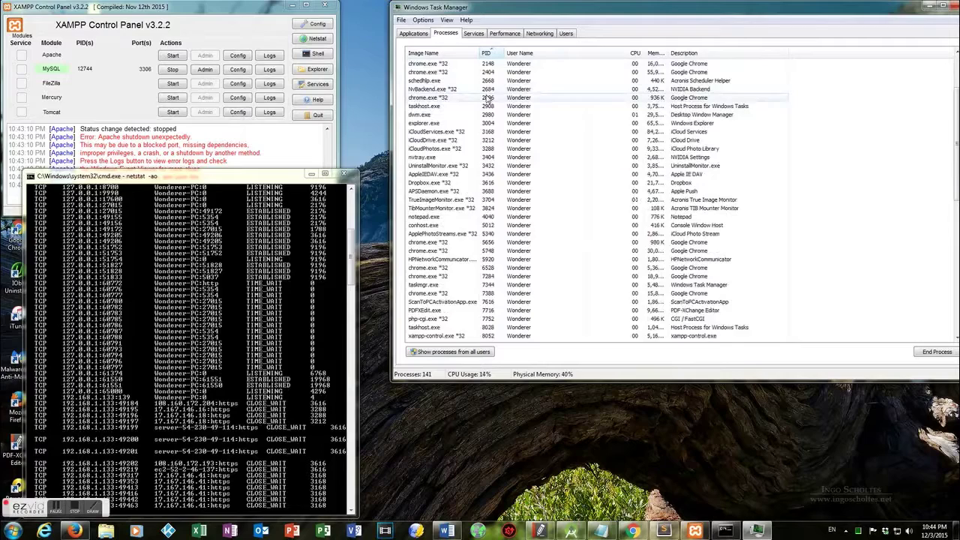
scroll(488, 99, down, 3)
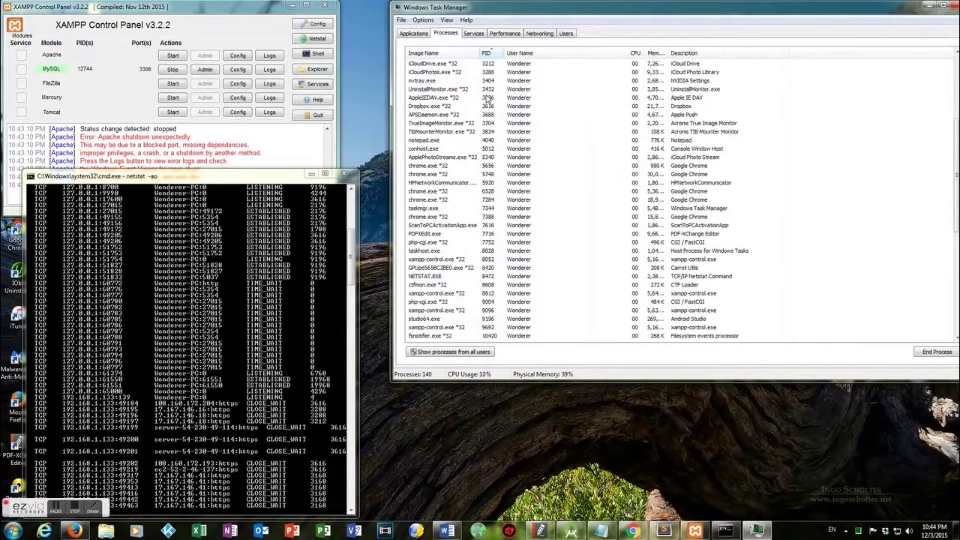
scroll(487, 99, down, 10)
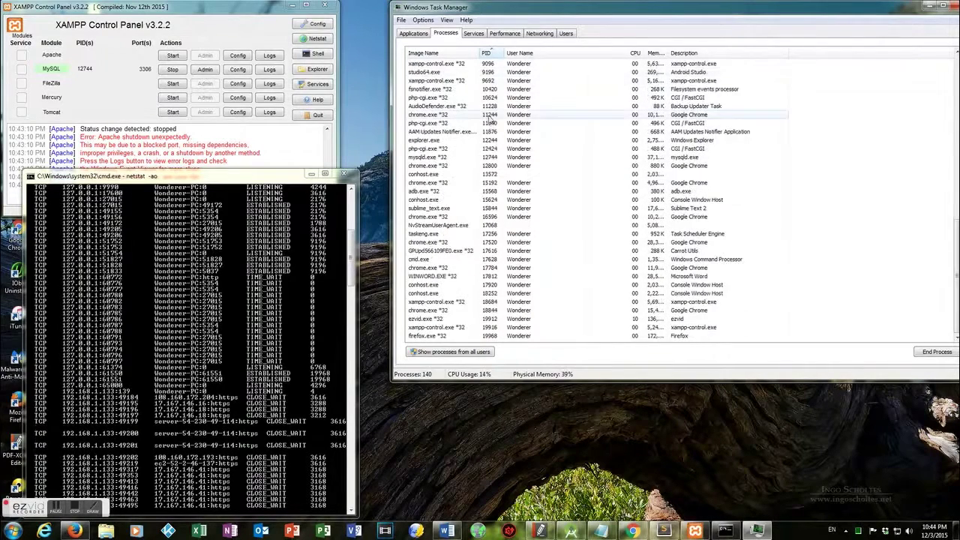
scroll(489, 120, up, 15)
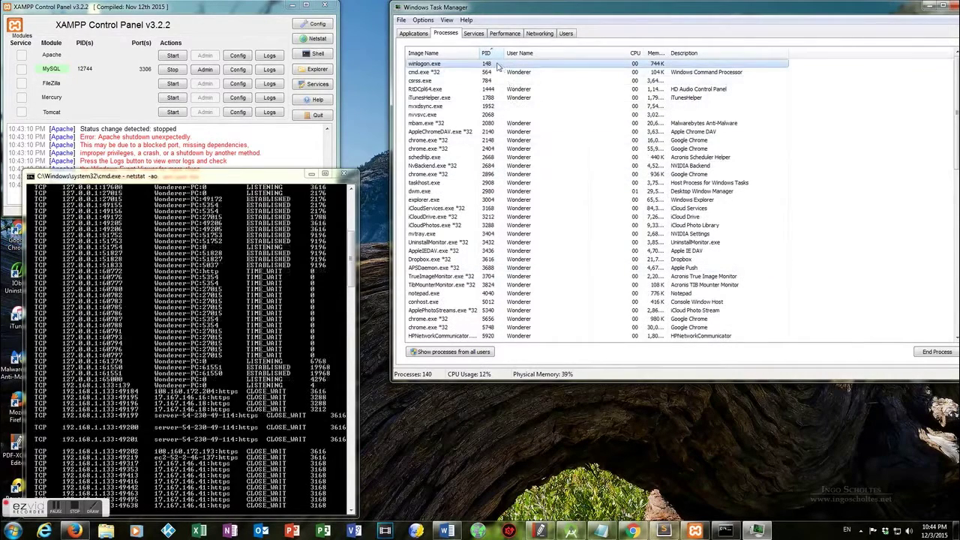
- Examine the netstat output from its first entries, checking which PID is listening on port 80
click(261, 269)
scroll(271, 262, up, 12)
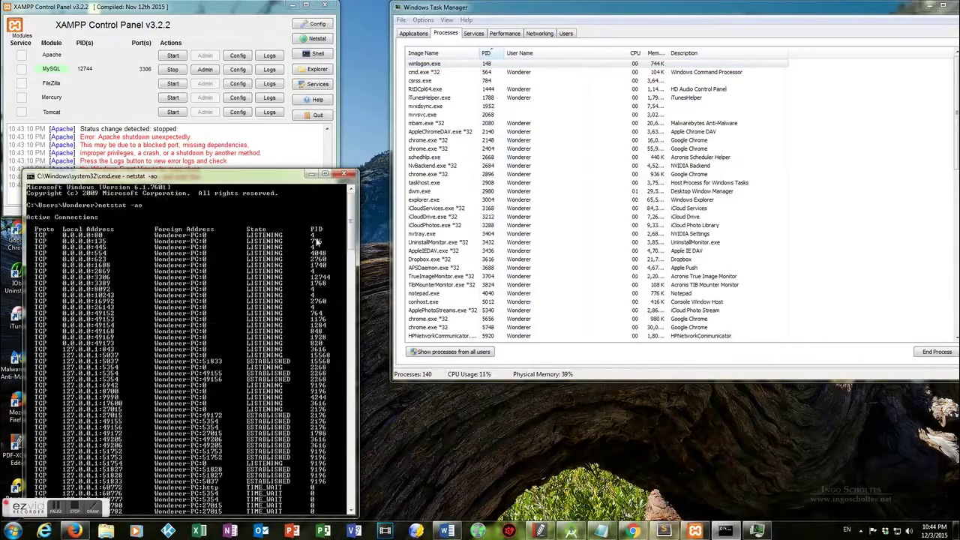
scroll(300, 244, down, 3)
scroll(225, 255, up, 3)
scroll(115, 253, down, 3)
scroll(150, 251, up, 3)
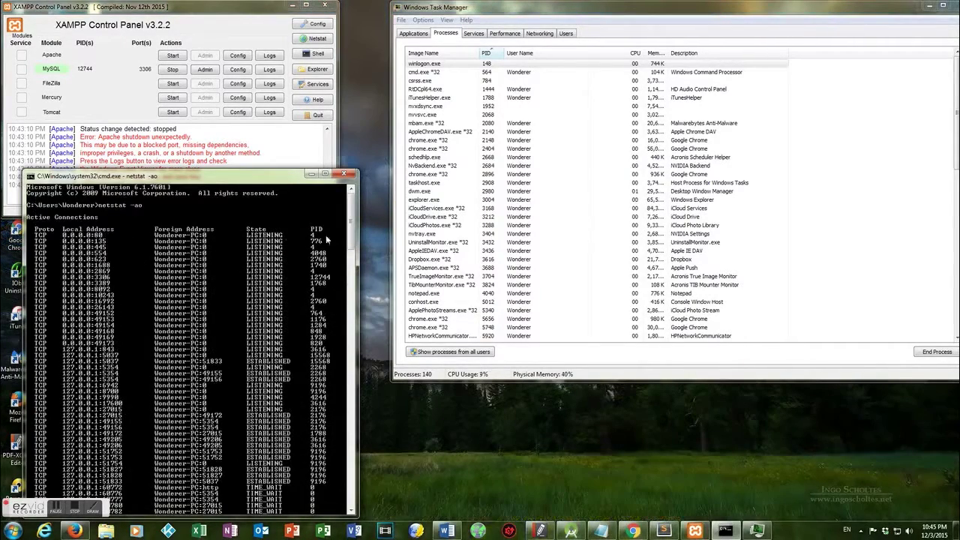
scroll(220, 302, down, 13)
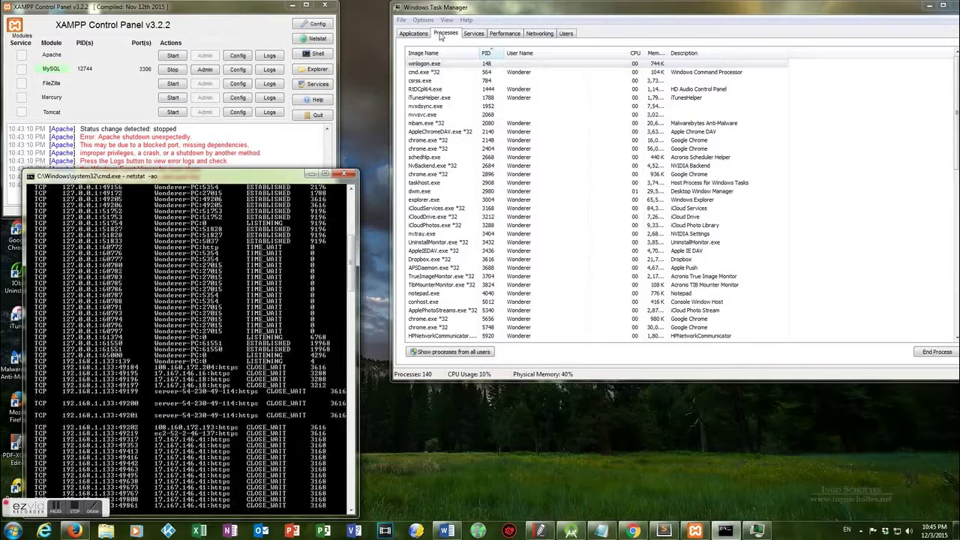
- Check Task Manager's services list and performance graphs, then return to the process list
click(474, 34)
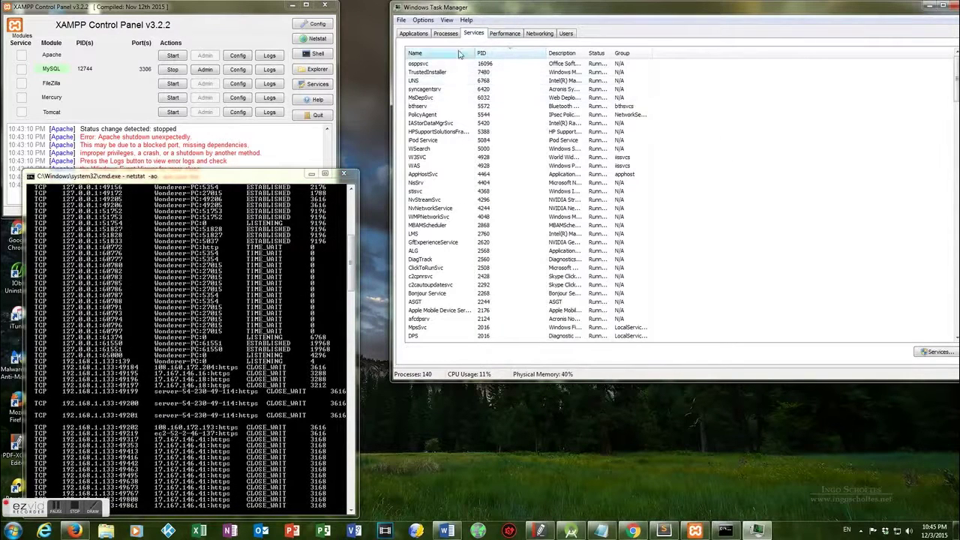
click(504, 35)
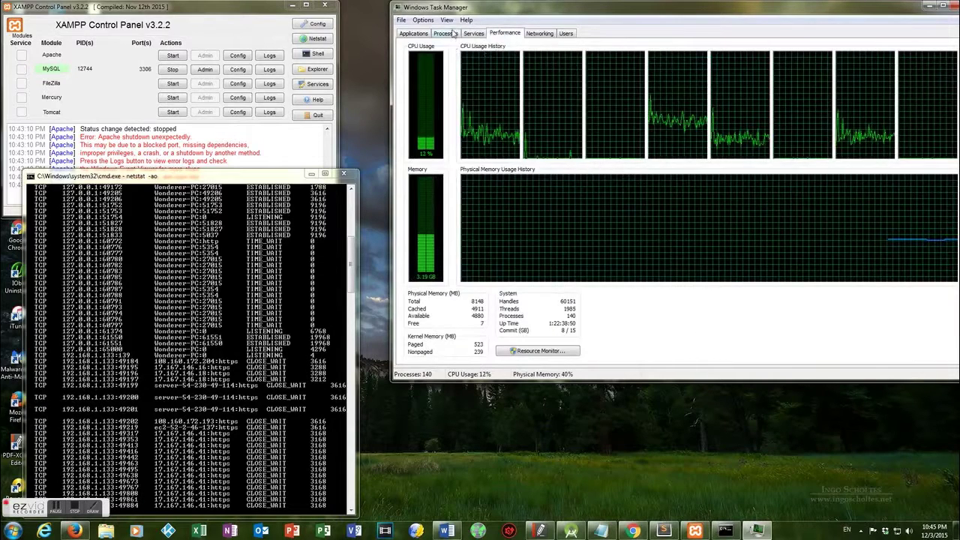
click(450, 34)
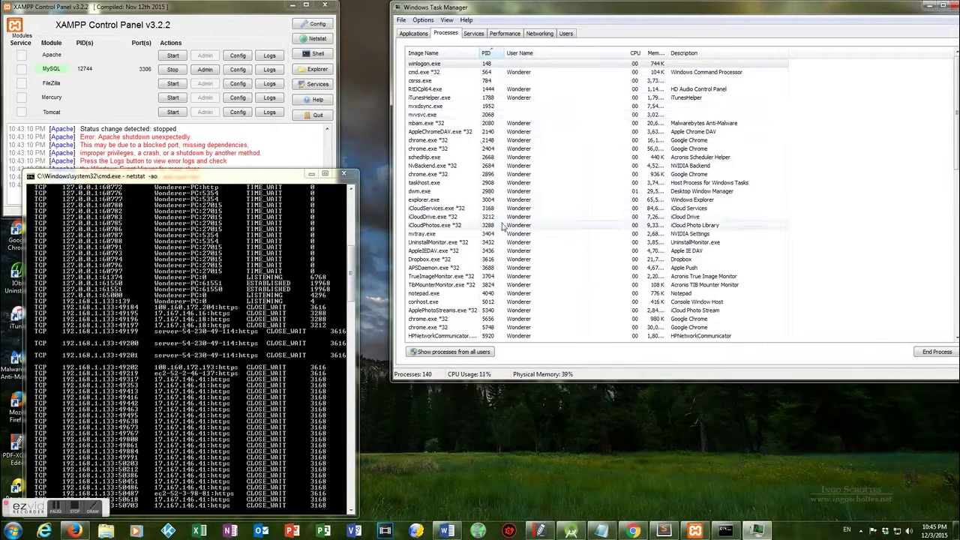
- Look through the PID-sorted process list for the PID that netstat shows on port 80, and check the running applications
scroll(502, 217, down, 4)
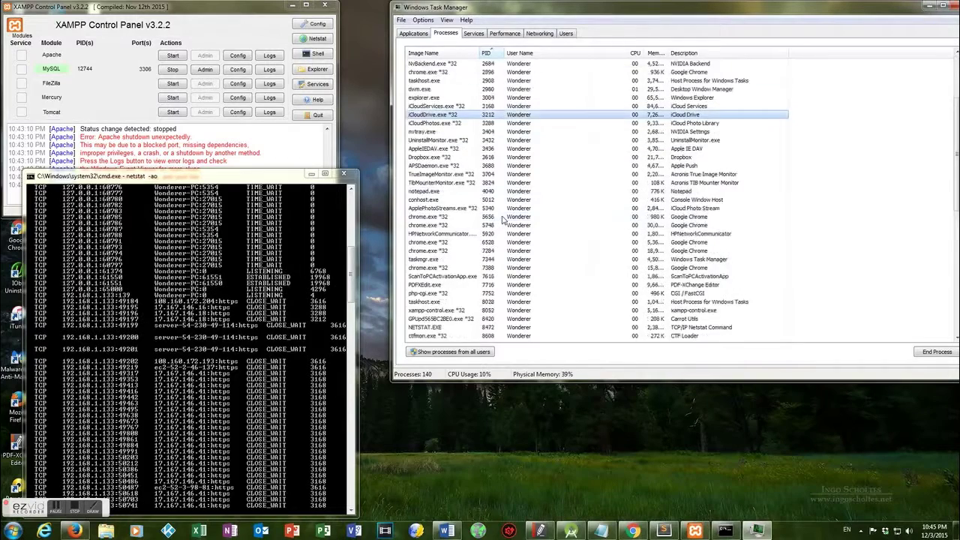
scroll(503, 218, down, 5)
scroll(503, 218, down, 2)
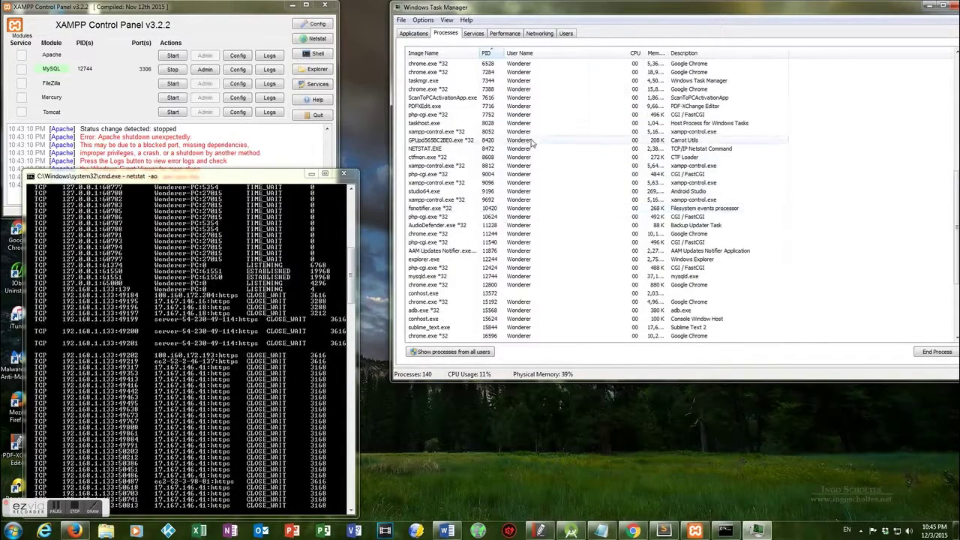
scroll(530, 144, down, 3)
scroll(531, 144, down, 2)
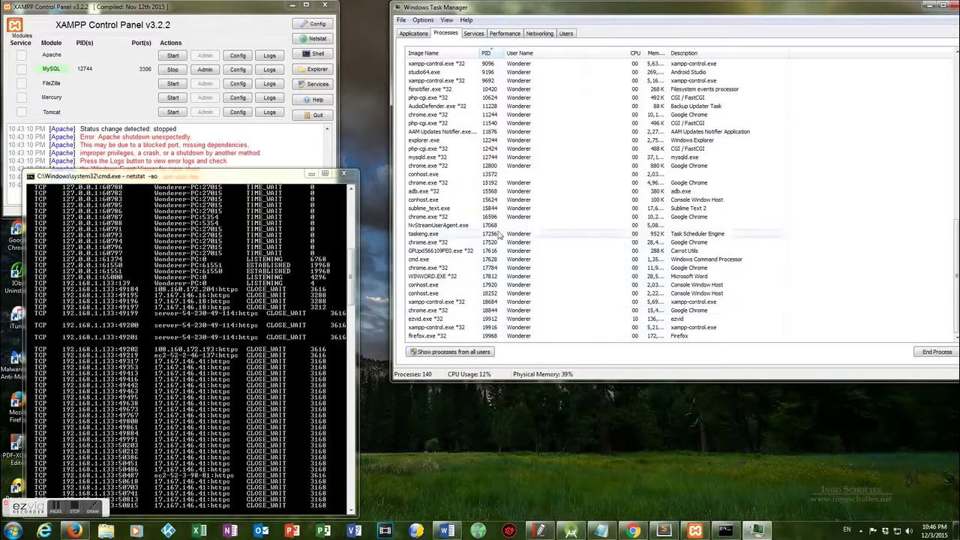
scroll(514, 196, up, 2)
scroll(515, 197, up, 4)
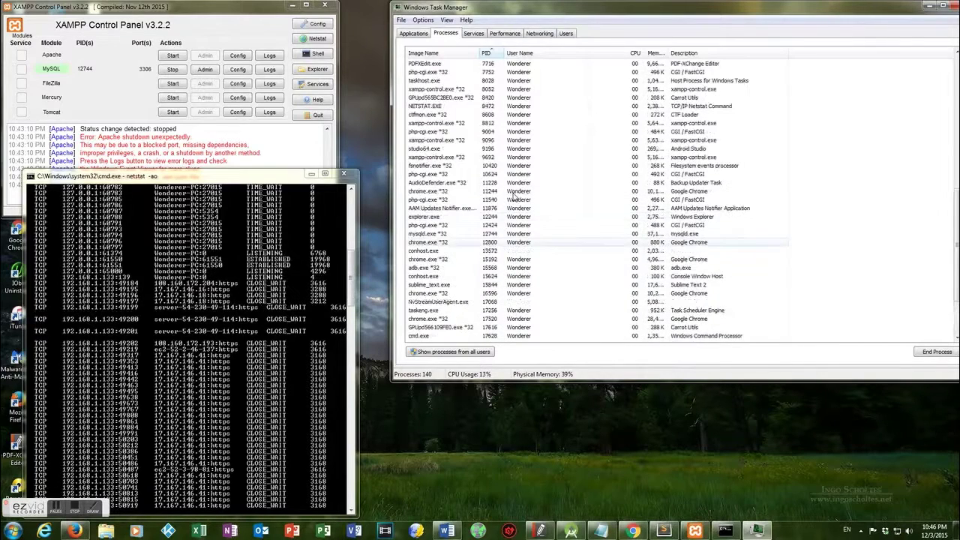
scroll(515, 196, up, 2)
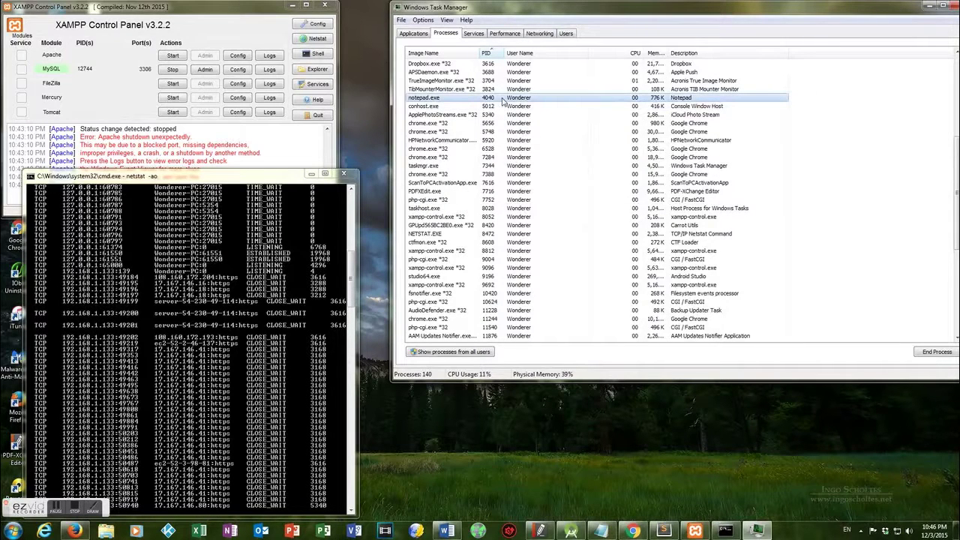
scroll(499, 128, up, 7)
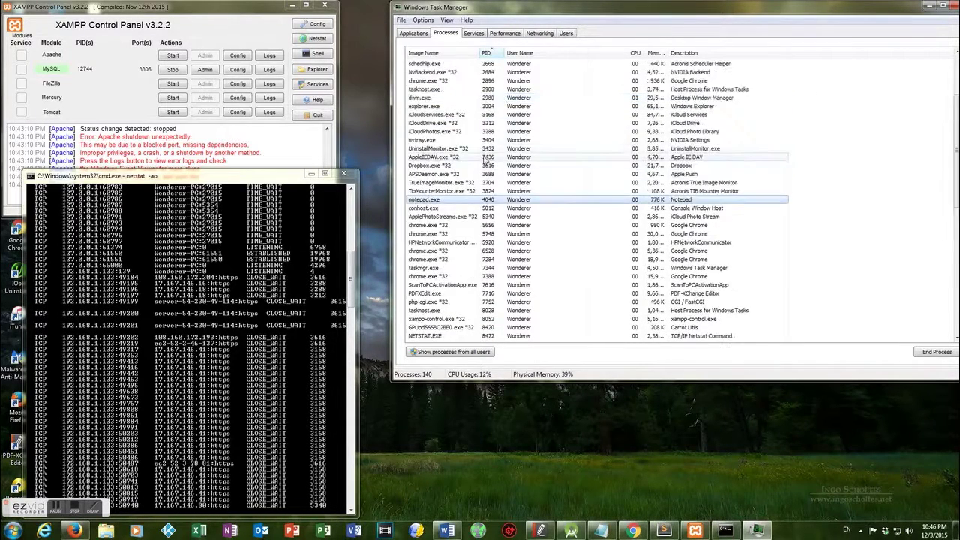
scroll(499, 151, up, 1)
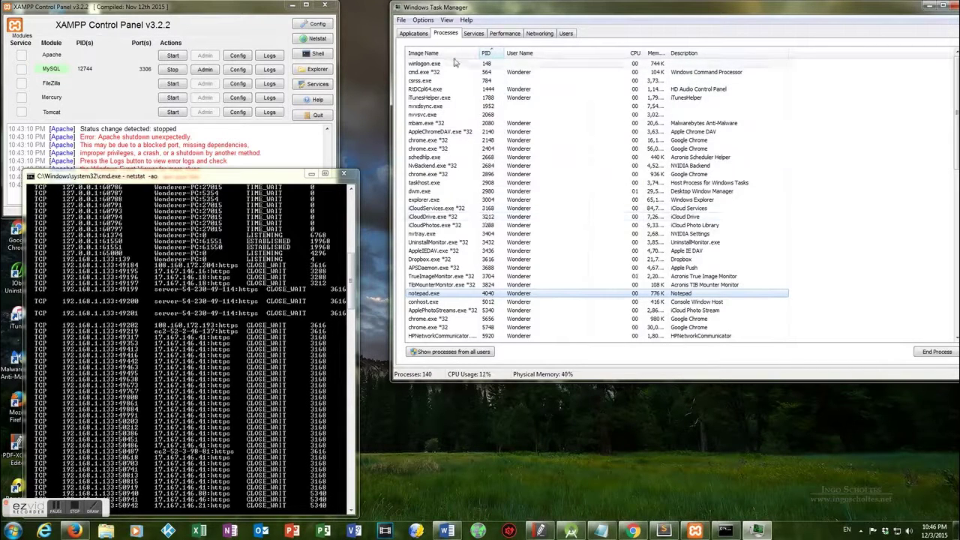
click(422, 34)
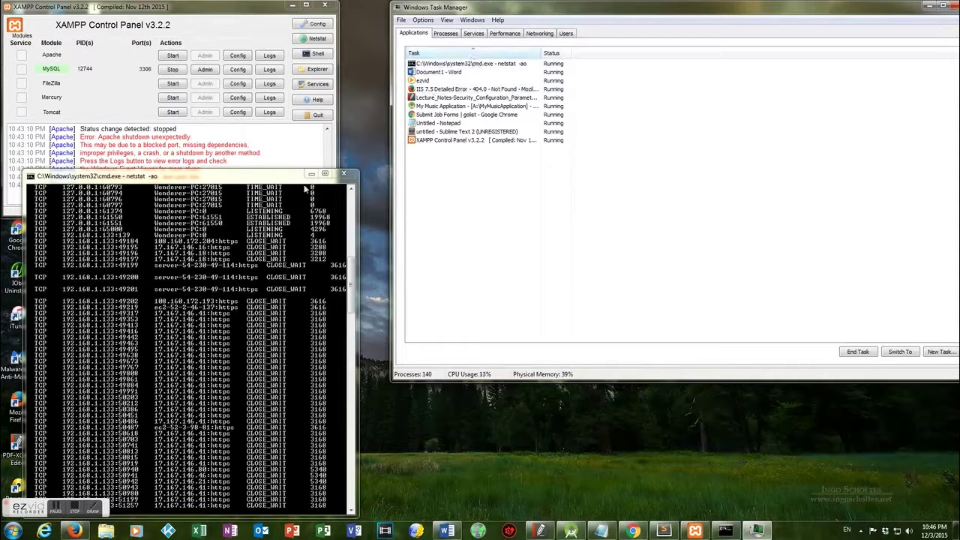
click(54, 511)
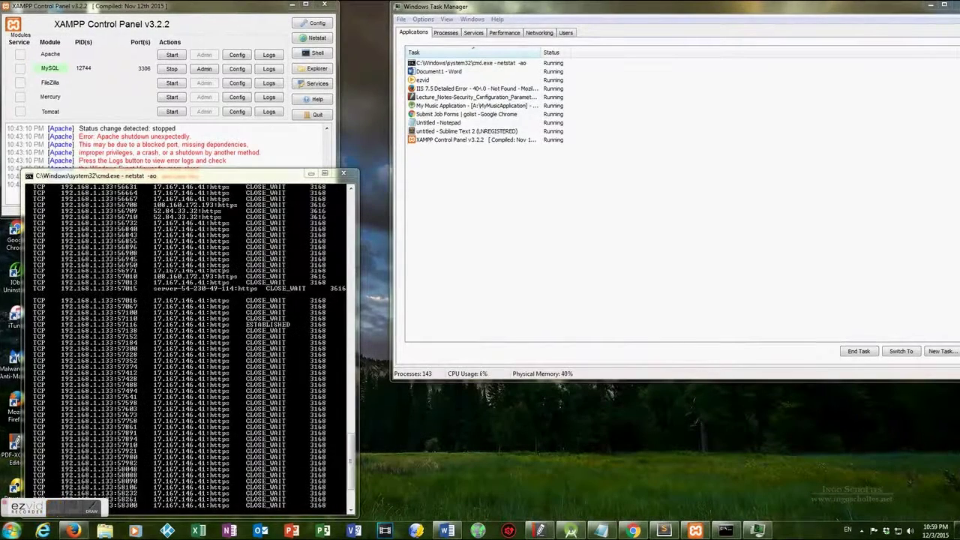
click(12, 531)
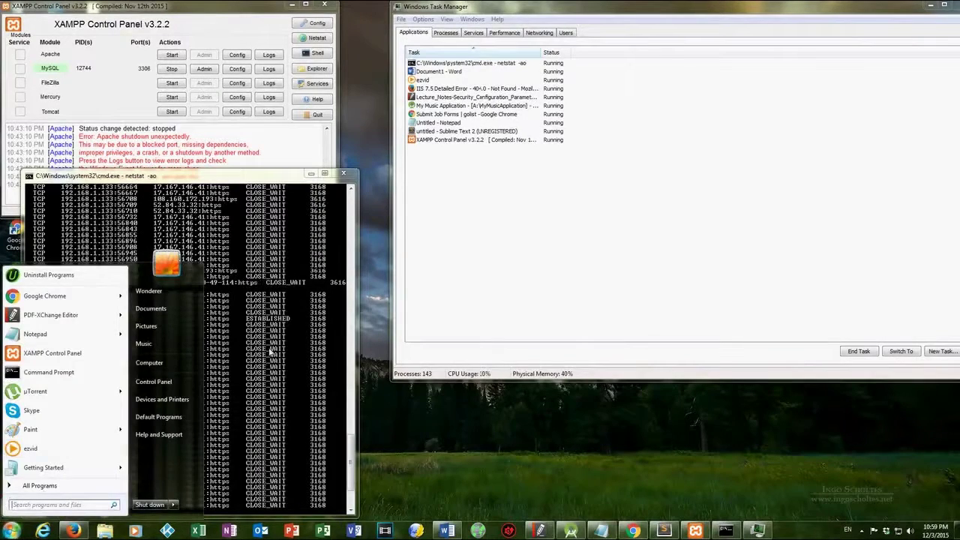
- Check the port 80 entry at the start of the netstat output and return Task Manager to the process list
click(261, 271)
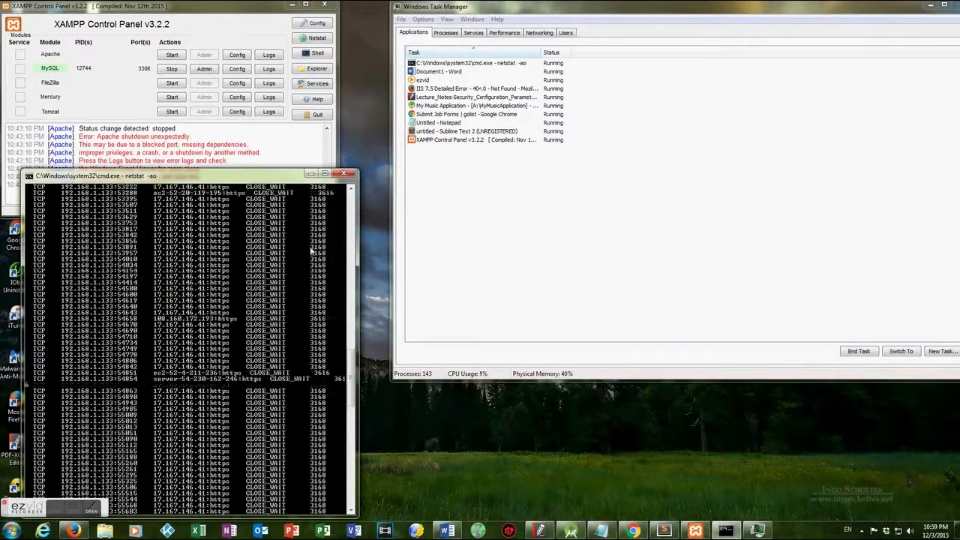
drag(351, 378, 359, 220)
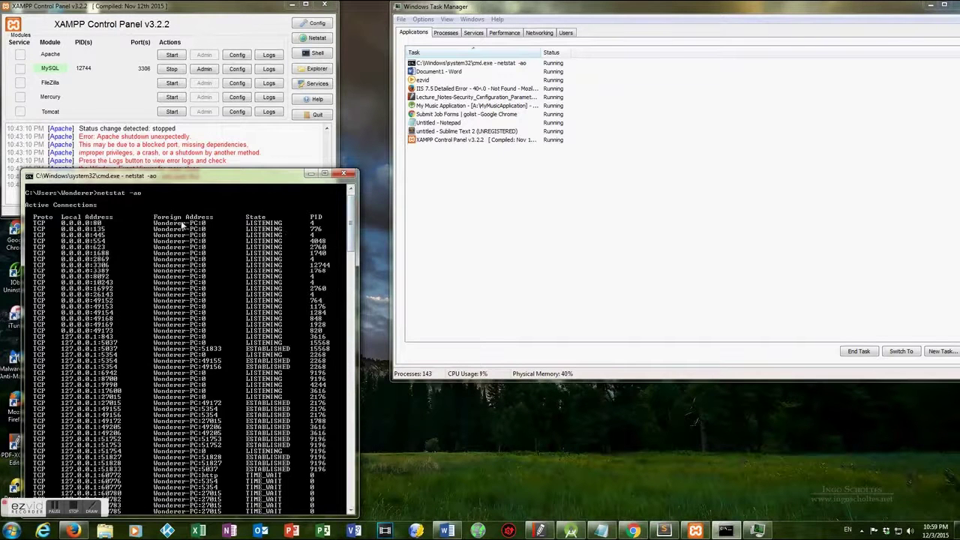
click(452, 35)
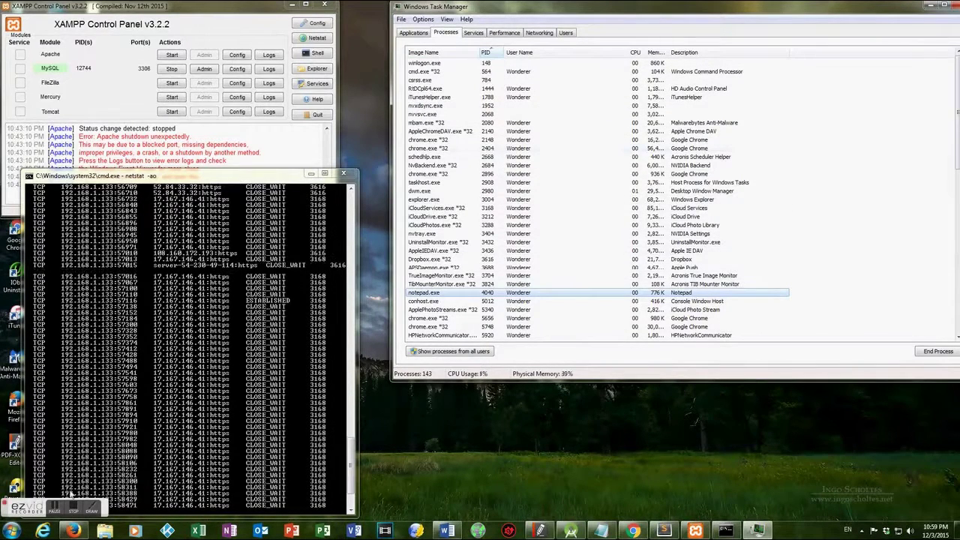
- Search for RegEdit, launch Registry Editor and allow it to make changes to the computer
click(12, 531)
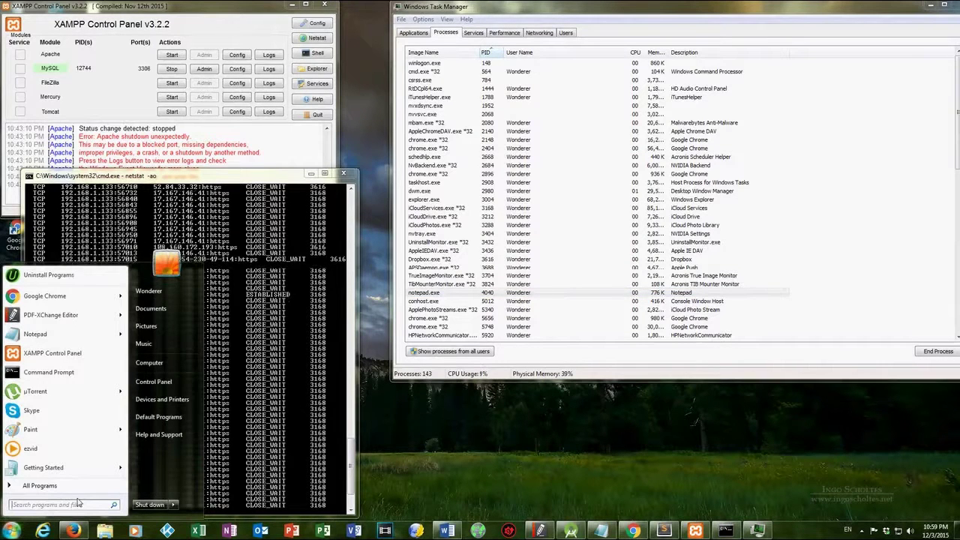
text(Reg)
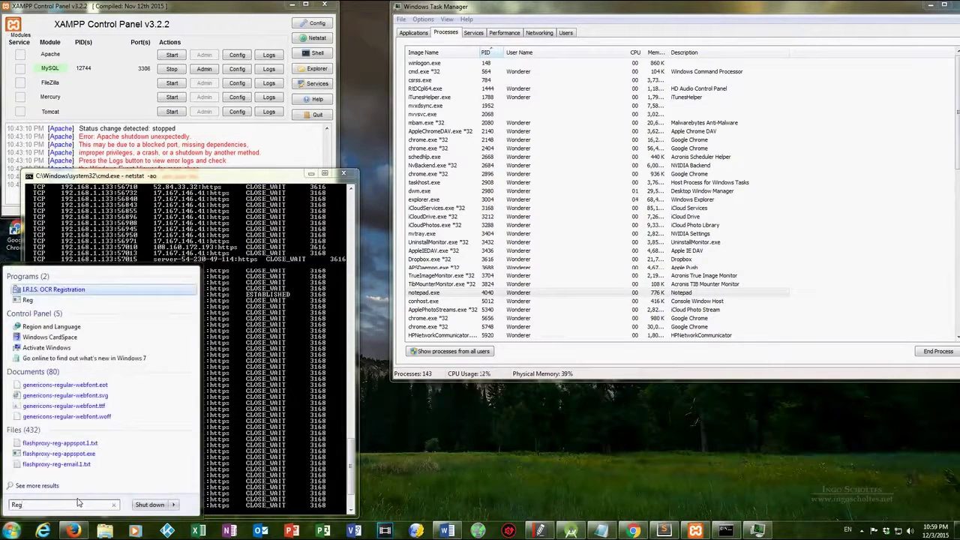
text(Edit)
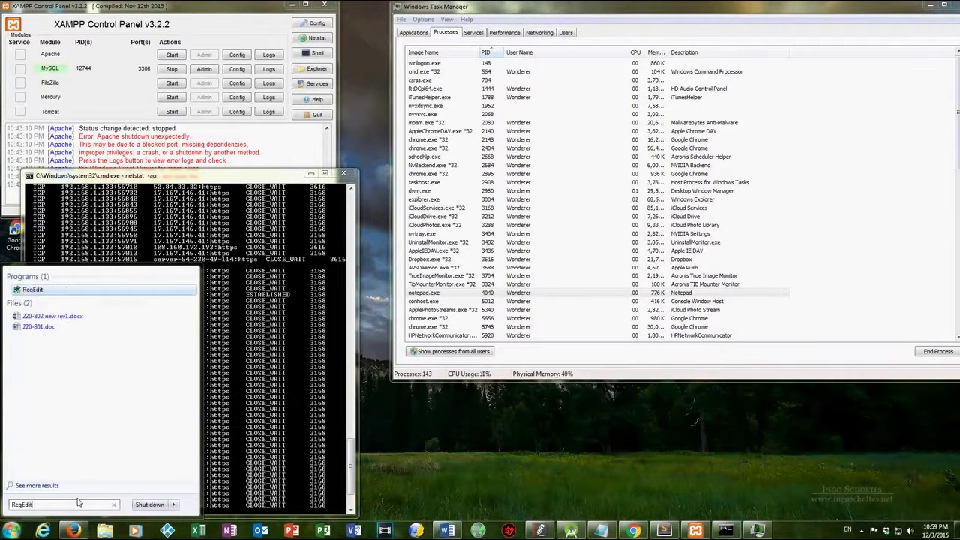
key(Return)
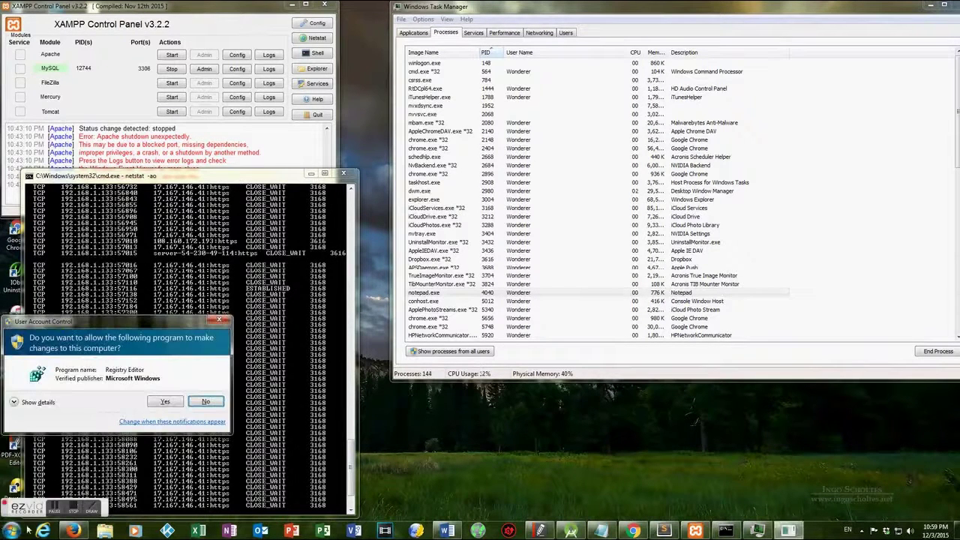
click(166, 402)
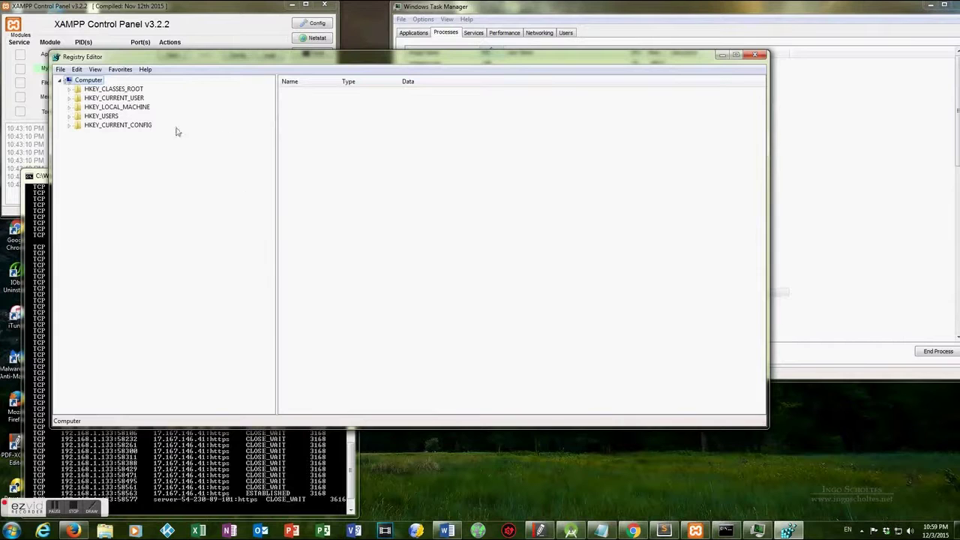
- Expand the registry tree to HKEY_LOCAL_MACHINE\SYSTEM\CurrentControlSet\services
click(116, 107)
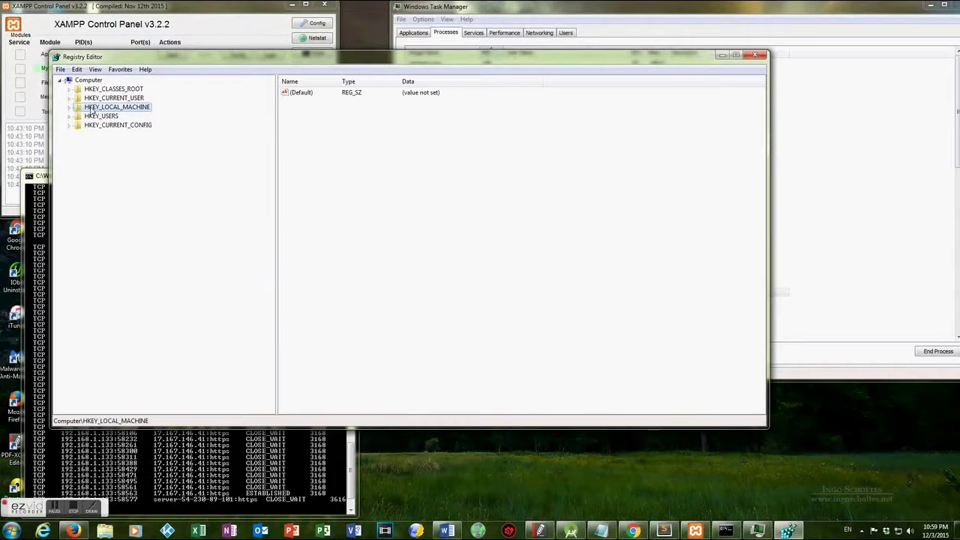
double_click(92, 110)
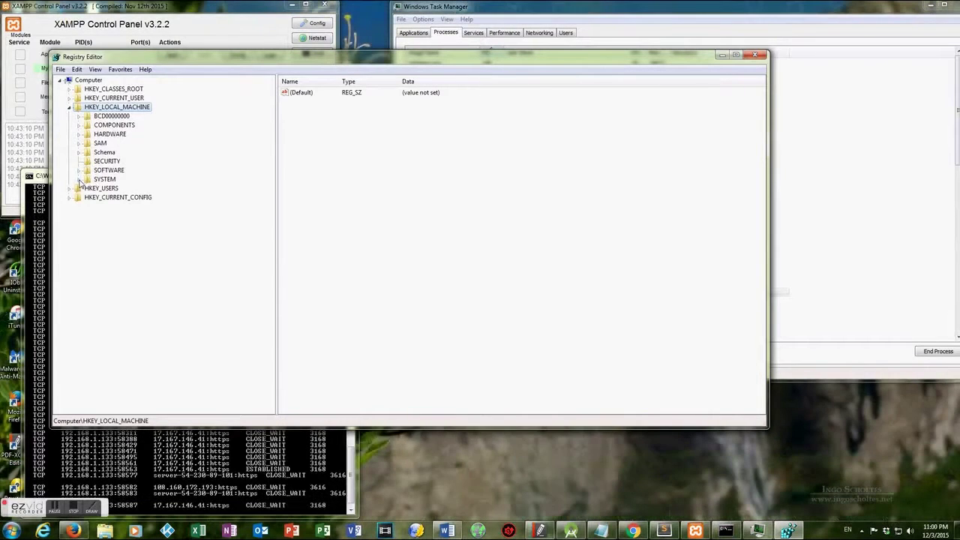
click(79, 180)
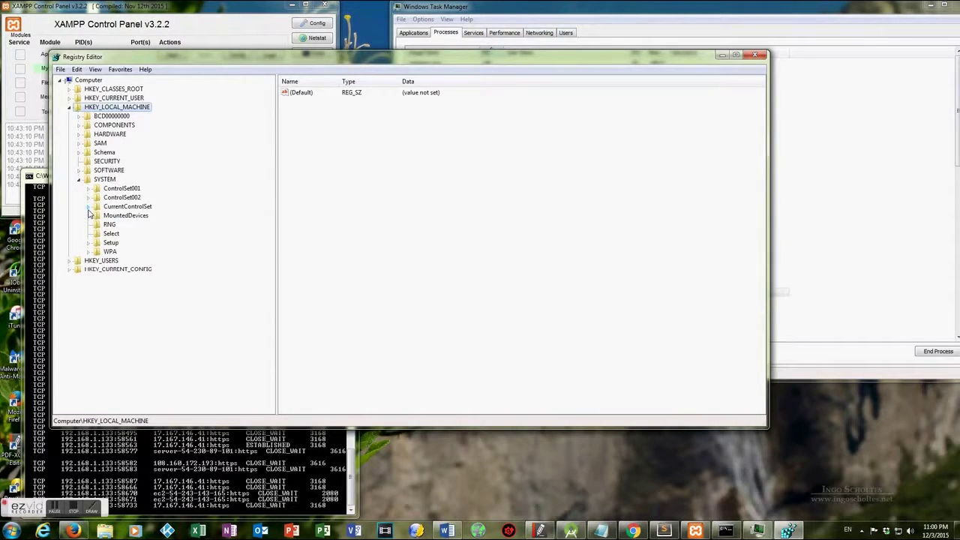
click(89, 208)
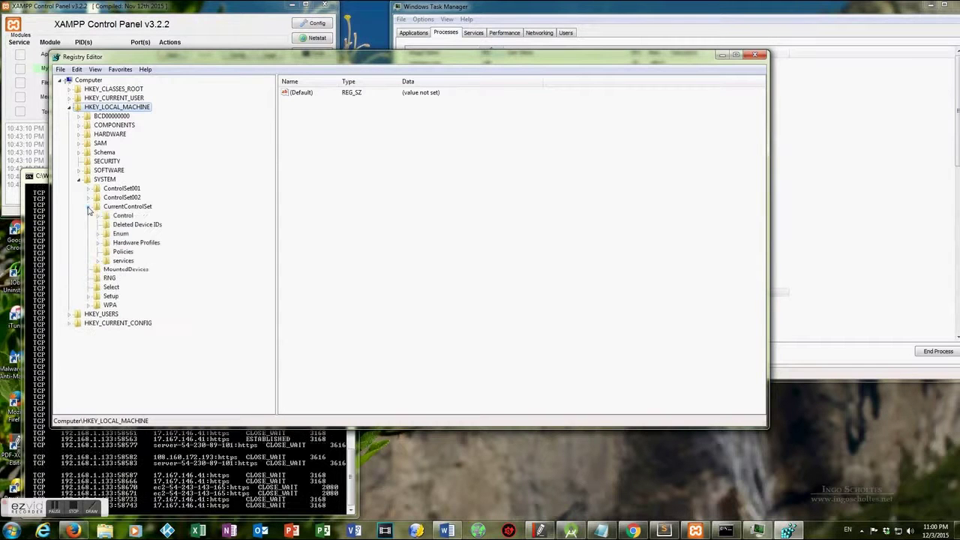
click(98, 261)
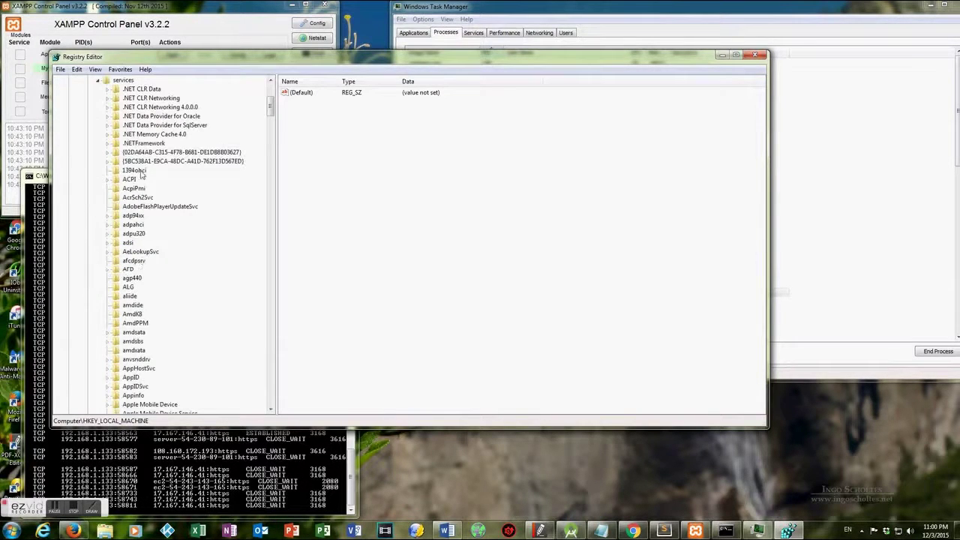
- Find the HTTP key under services, expand it and display its values
scroll(141, 174, down, 1)
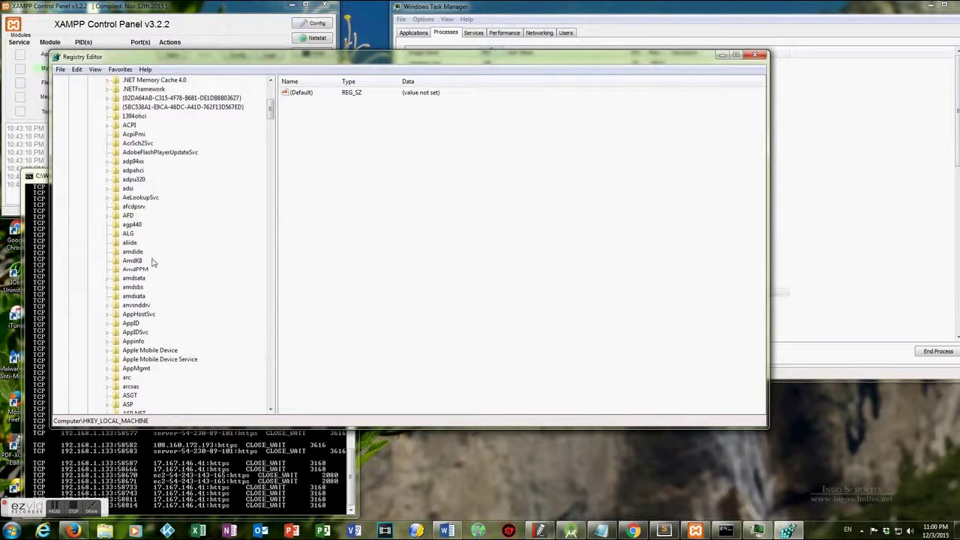
scroll(150, 277, down, 3)
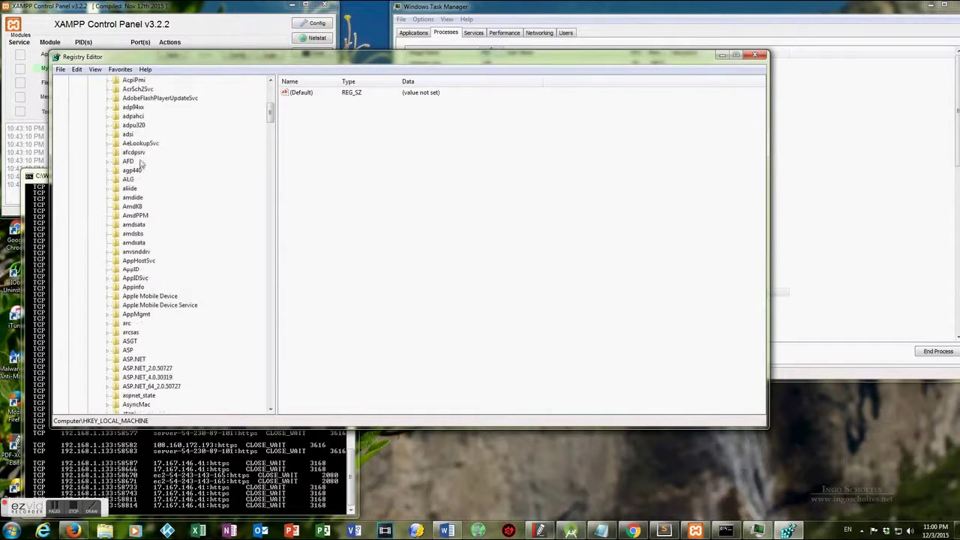
scroll(146, 296, down, 1)
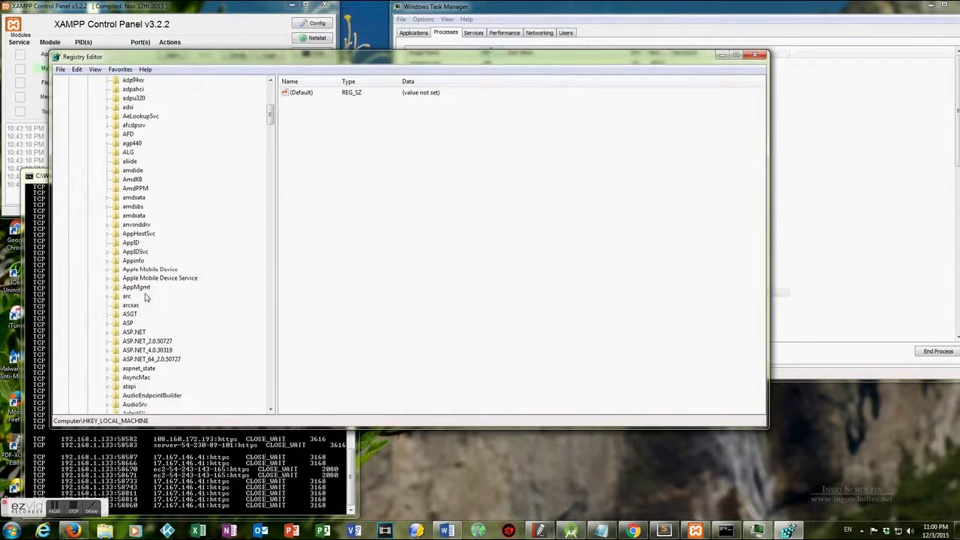
scroll(153, 302, down, 3)
scroll(158, 296, down, 15)
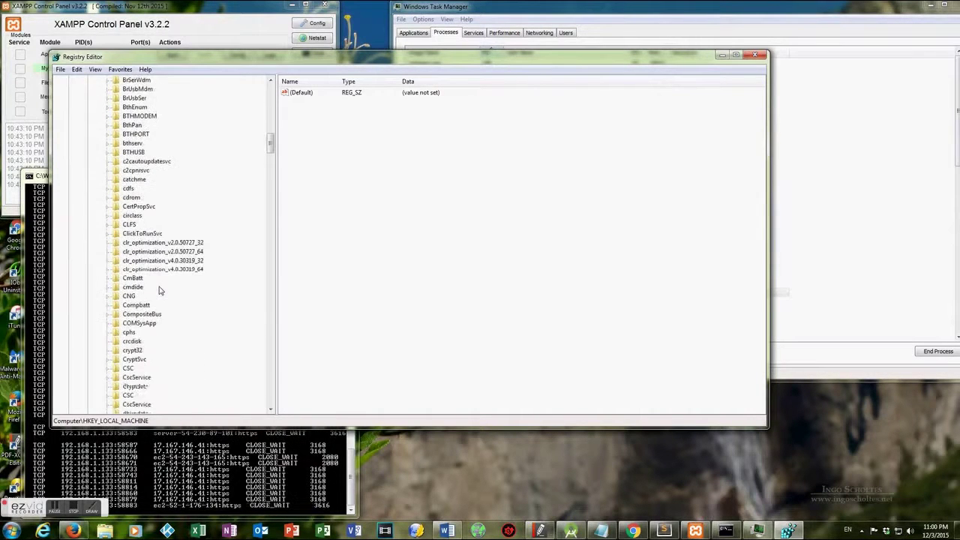
scroll(158, 290, down, 12)
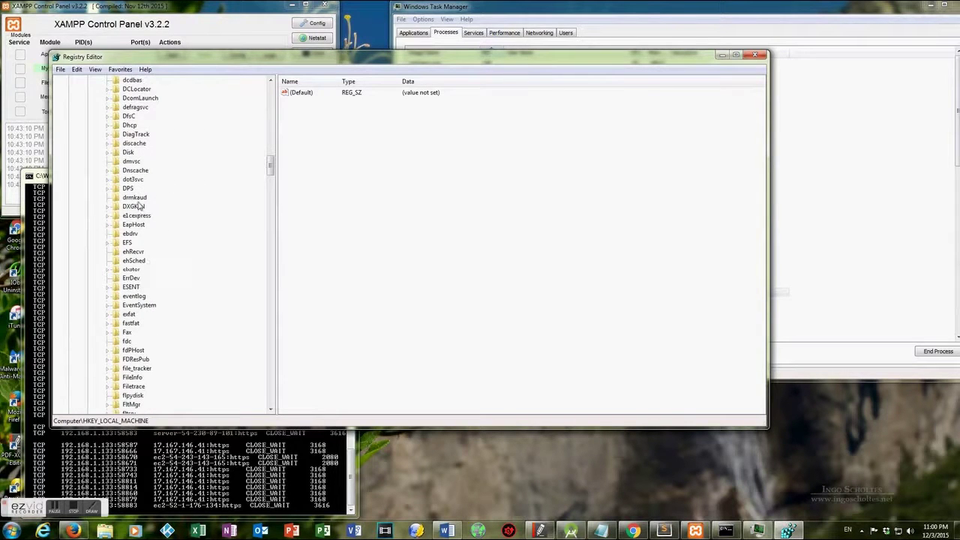
scroll(134, 284, down, 8)
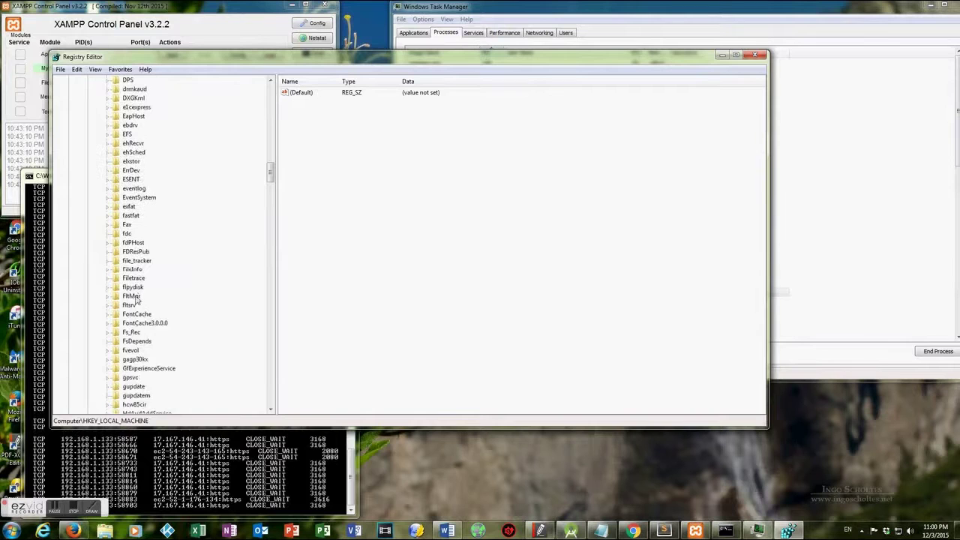
scroll(139, 307, down, 2)
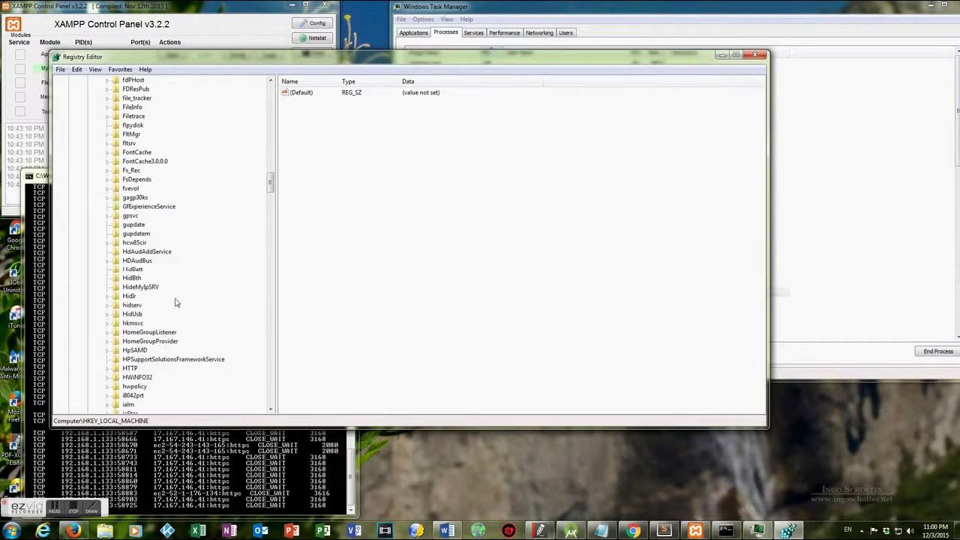
scroll(176, 303, down, 4)
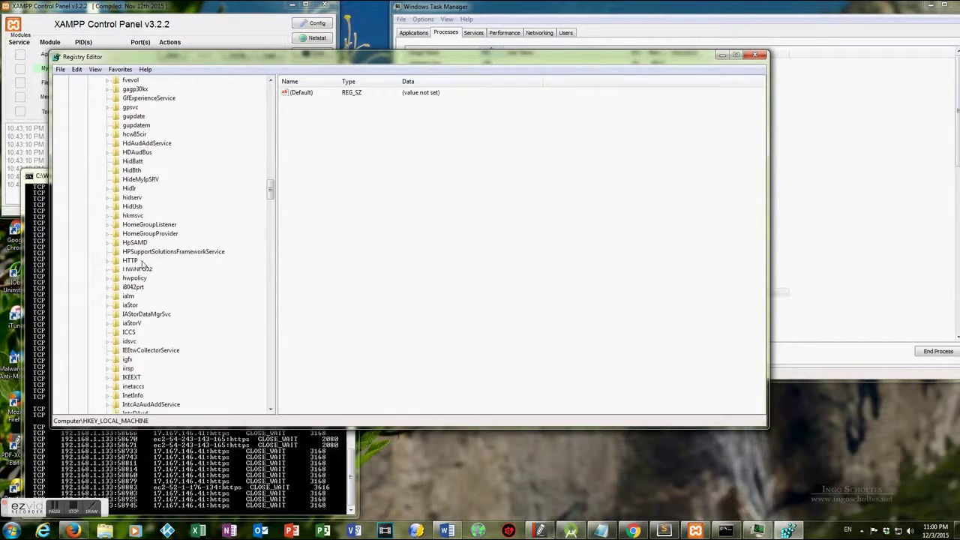
click(107, 260)
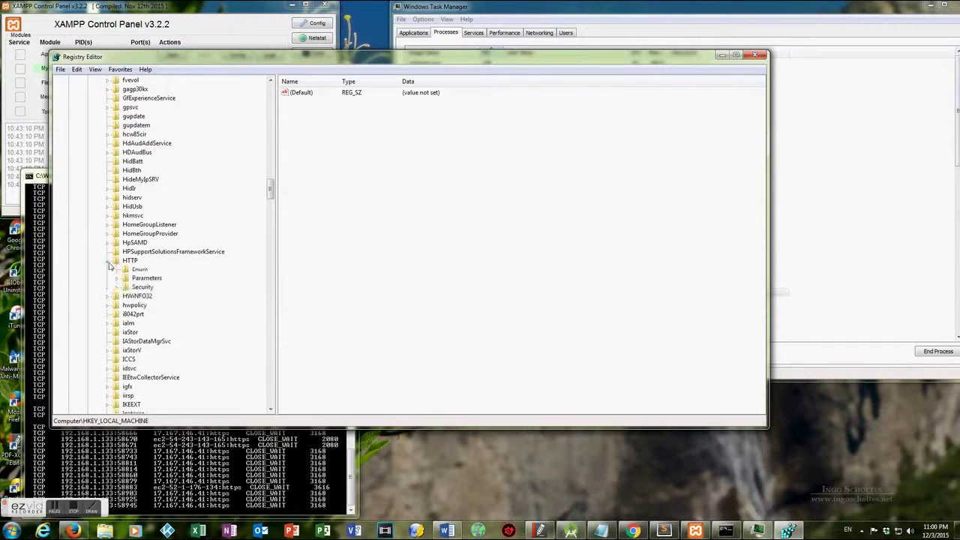
click(130, 261)
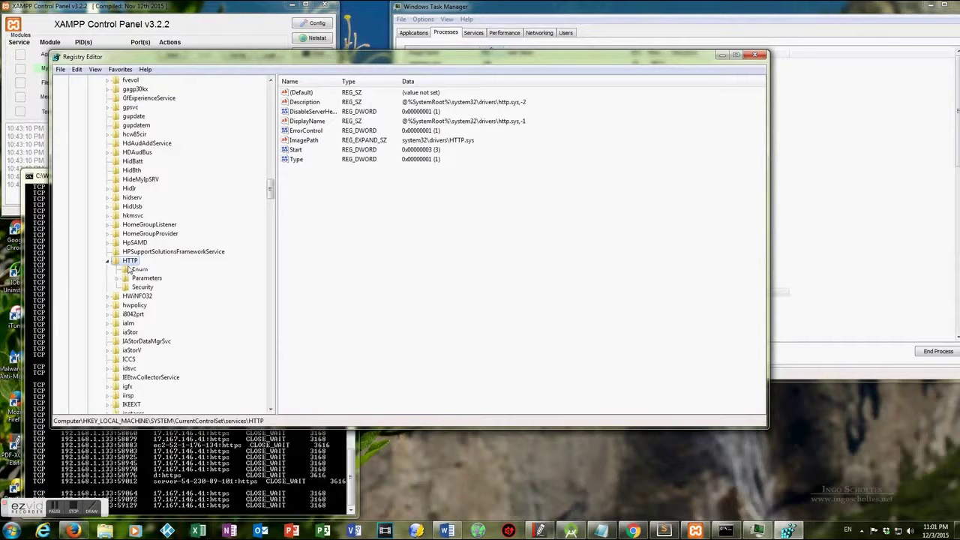
- Modify the HTTP key's Start value, setting its data to hexadecimal 4
click(297, 150)
click(432, 154)
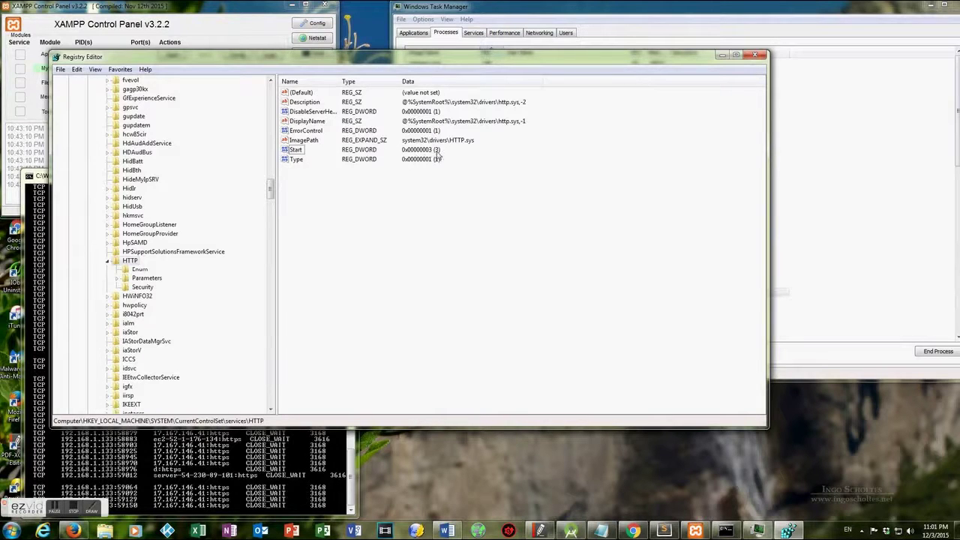
click(298, 152)
click(297, 152)
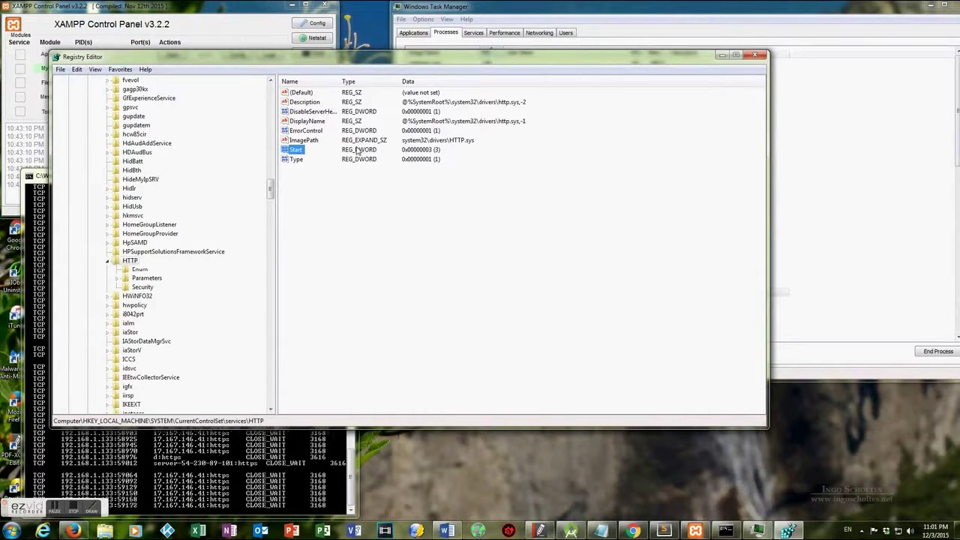
right_click(294, 153)
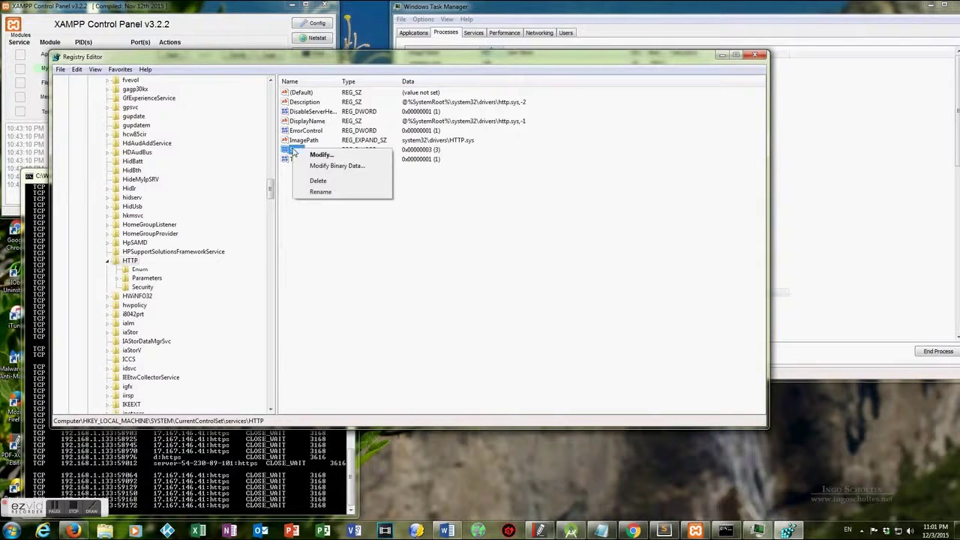
click(318, 156)
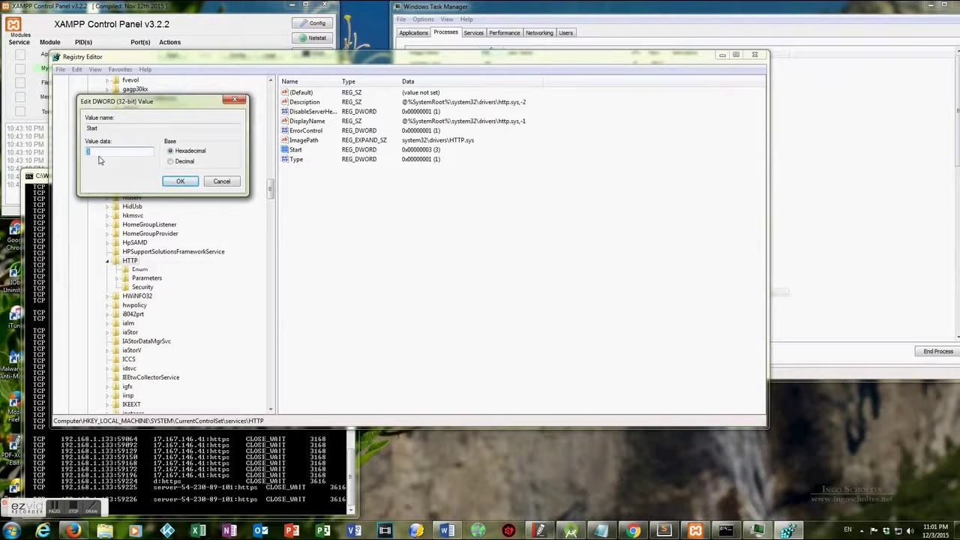
text(4)
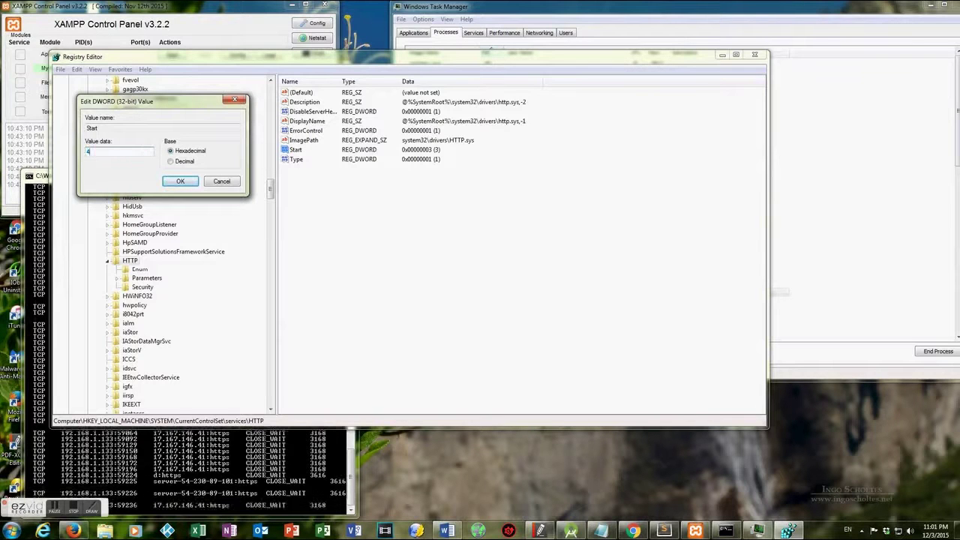
click(181, 181)
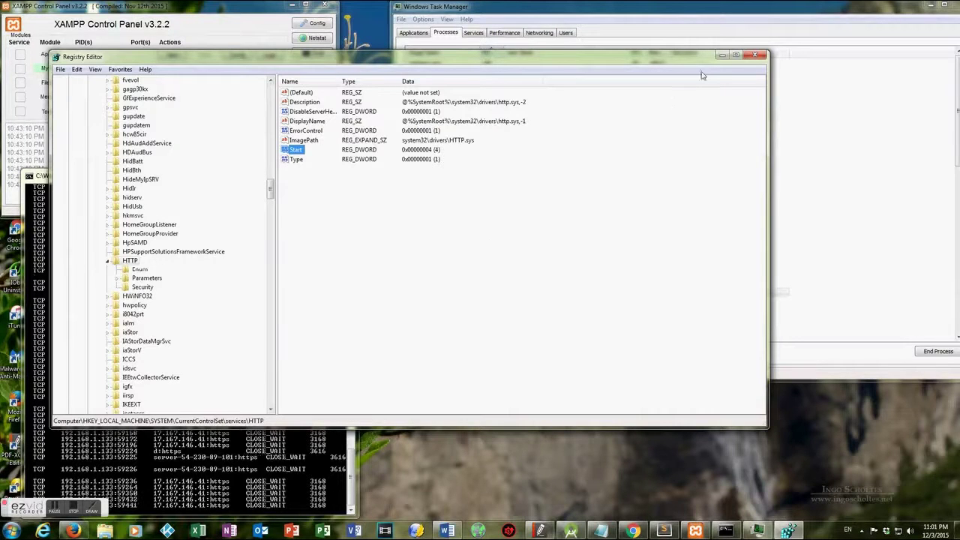
- Close Registry Editor, the netstat command window and Task Manager, and quit the XAMPP Control Panel
click(754, 56)
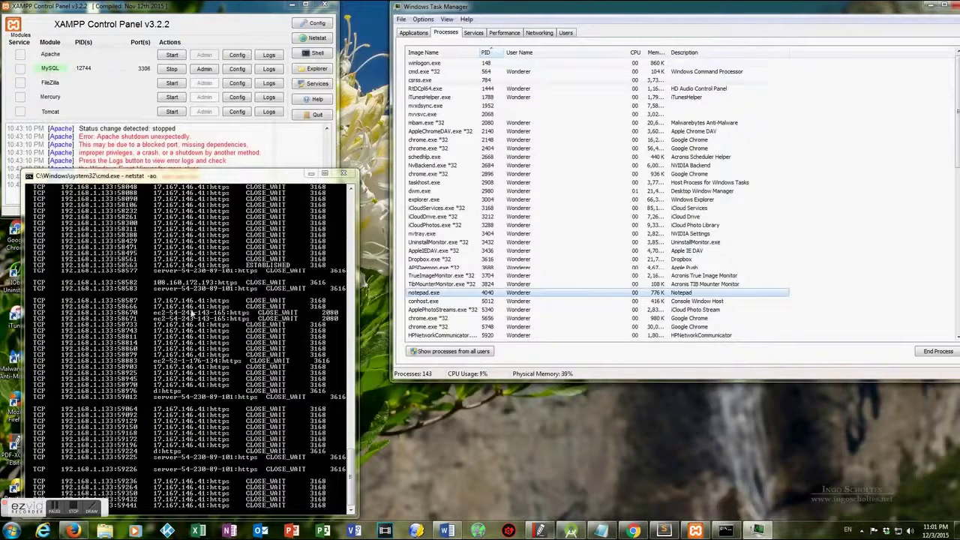
drag(252, 176, 279, 85)
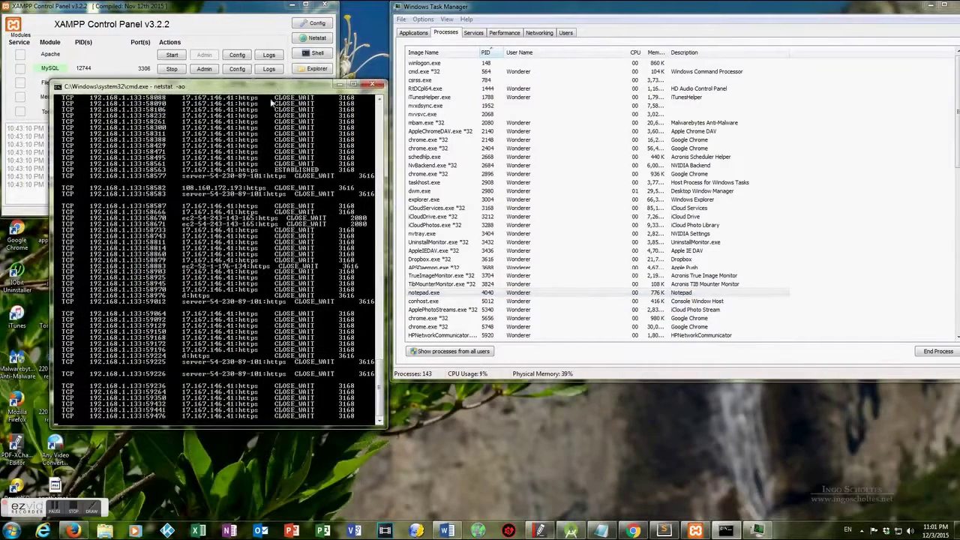
click(373, 85)
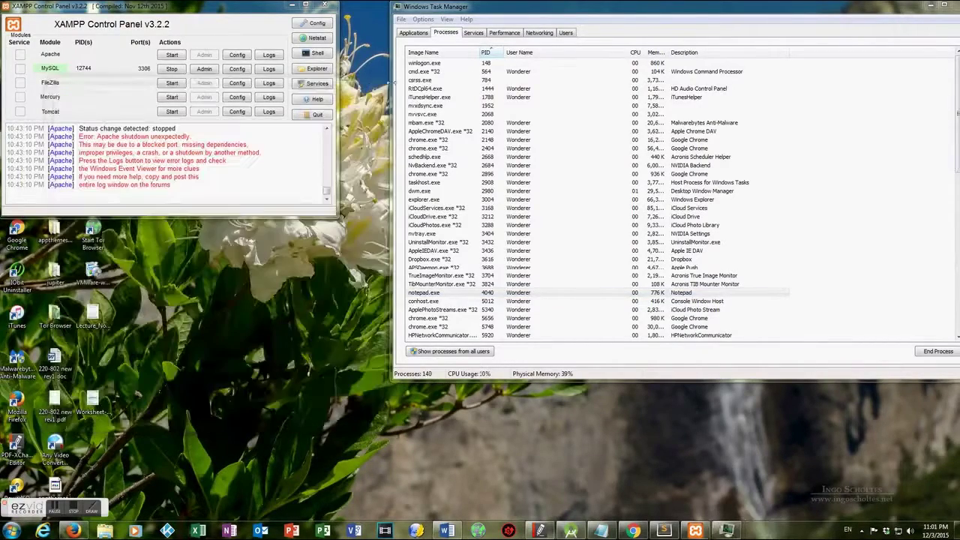
drag(831, 8, 657, 20)
click(794, 17)
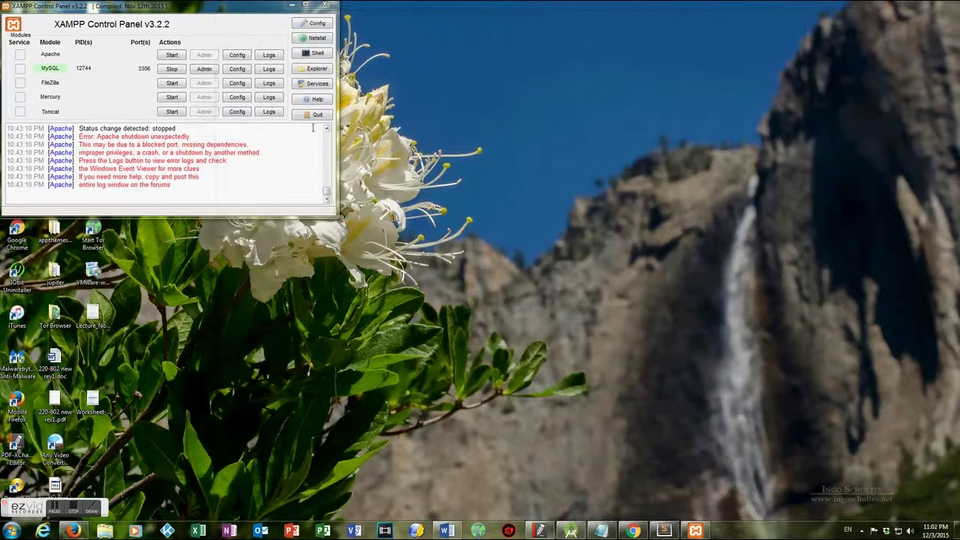
click(316, 115)
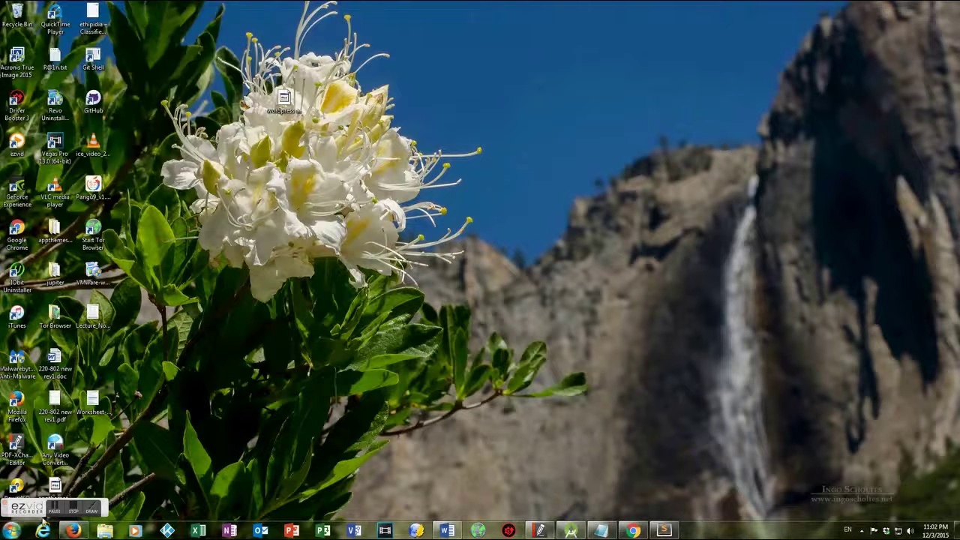